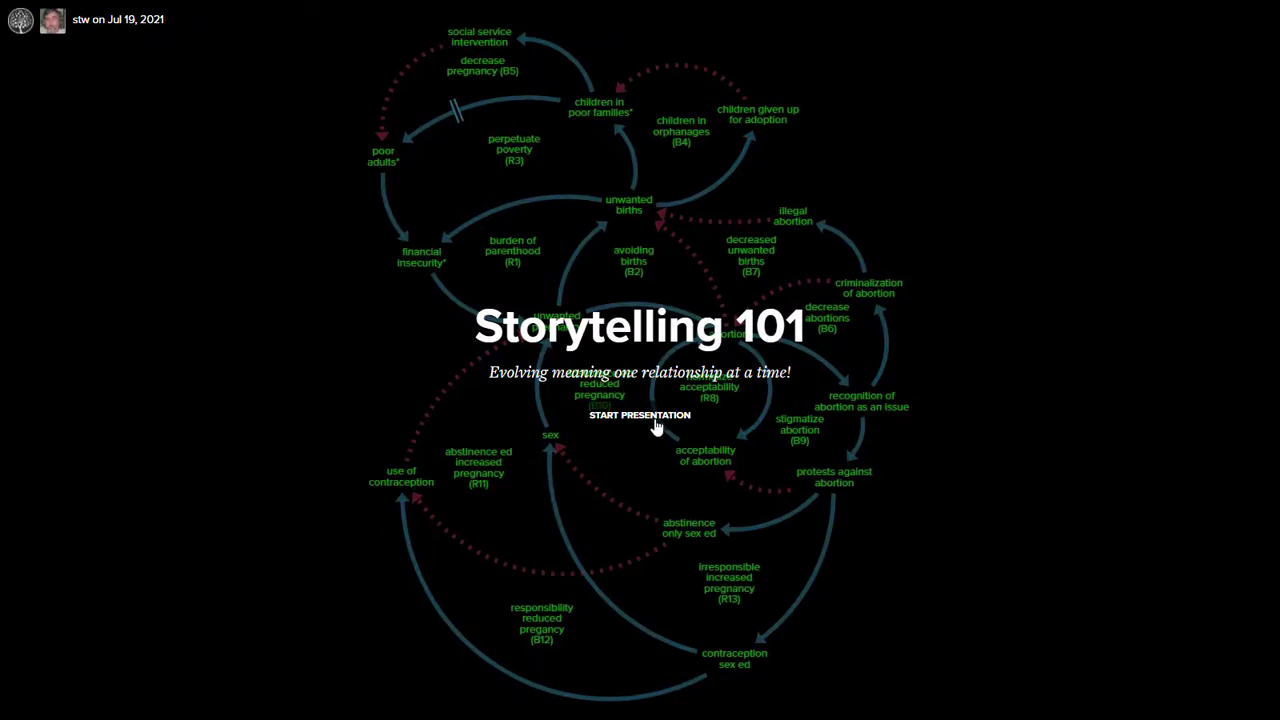
# Start the Storytelling 101 presentation and advance it to the slide labelled burden of parenthood (R1).
pyautogui.click(656, 427)
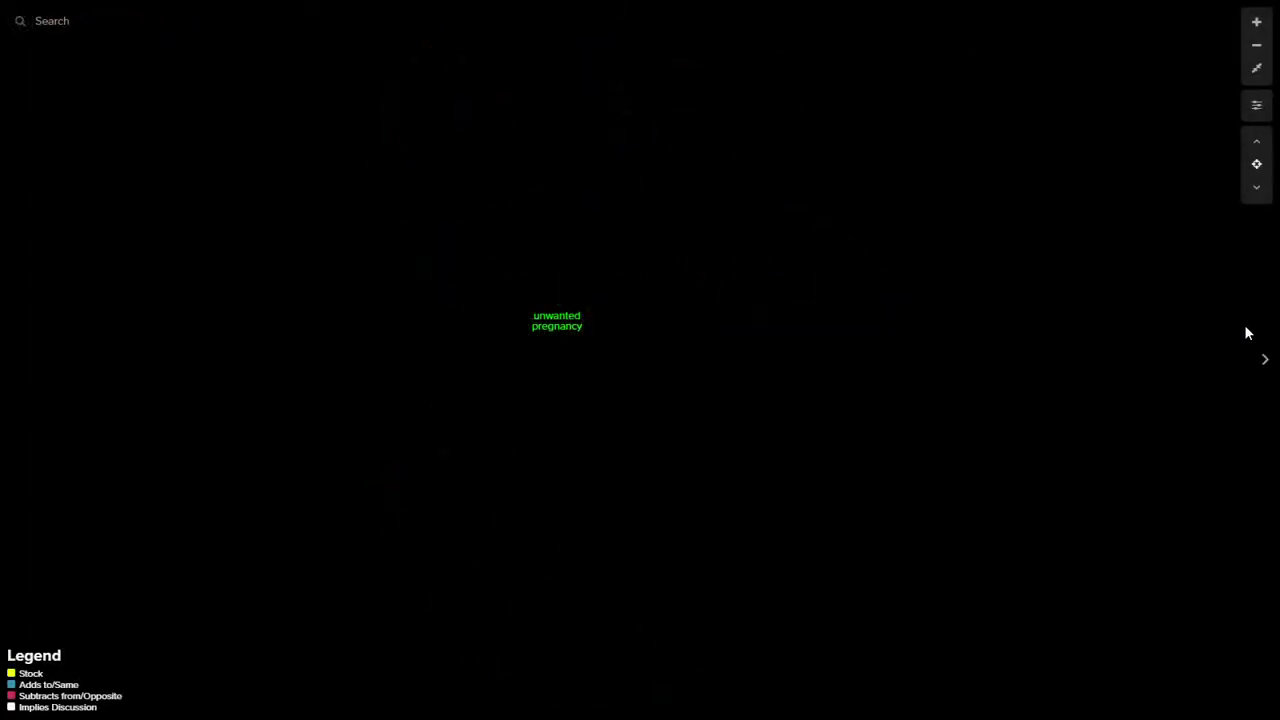
pyautogui.click(1264, 362)
pyautogui.click(1264, 362)
pyautogui.click(1264, 362)
pyautogui.click(1264, 362)
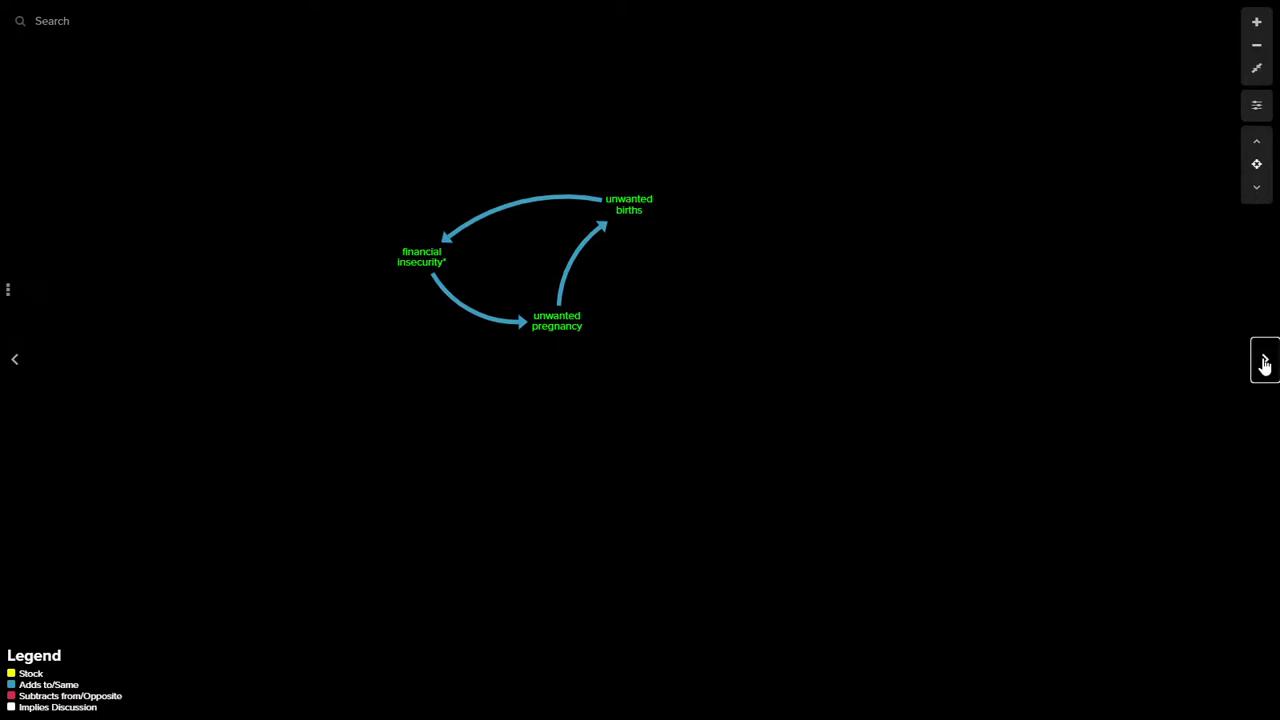
pyautogui.click(1264, 362)
pyautogui.click(1264, 362)
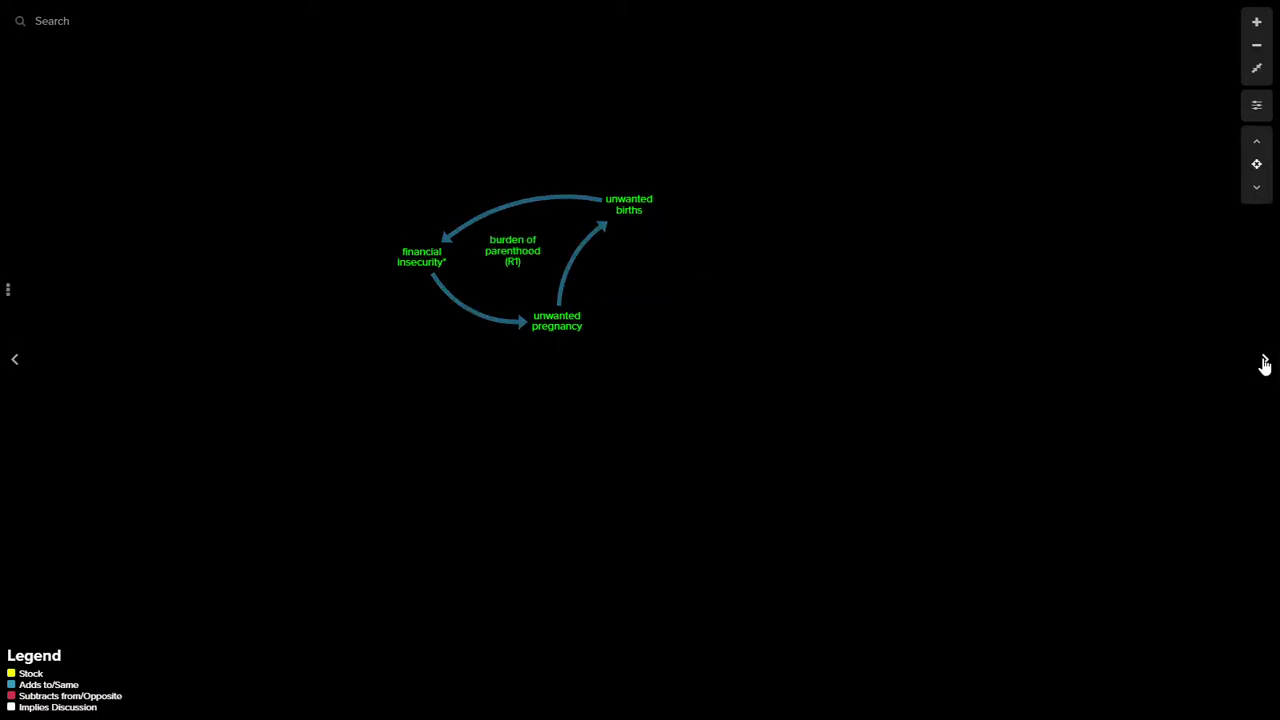
# Advance the presentation through the following loops, including perpetuate poverty (R3), decrease pregnancy (B5), stigmatize abortion (B9) and responsibility reduced pregnancy (B12).
pyautogui.click(1264, 362)
pyautogui.click(1264, 362)
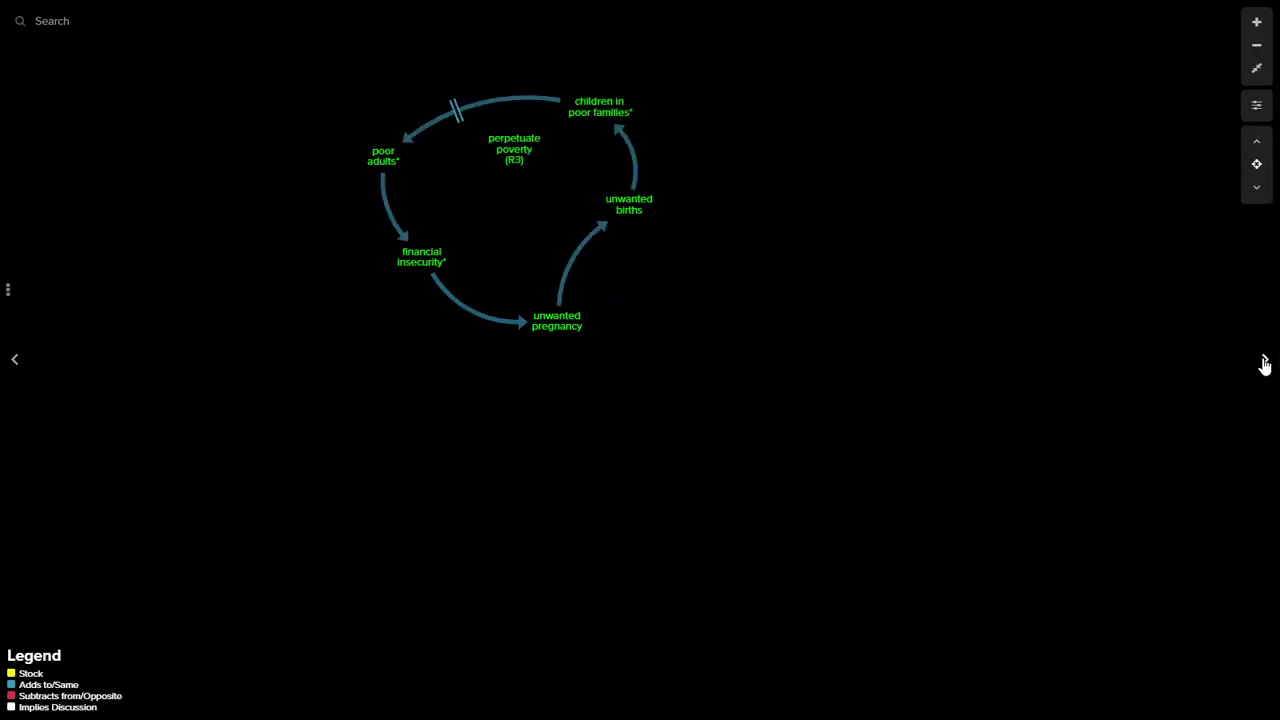
pyautogui.click(1264, 362)
pyautogui.click(1264, 362)
pyautogui.click(1264, 362)
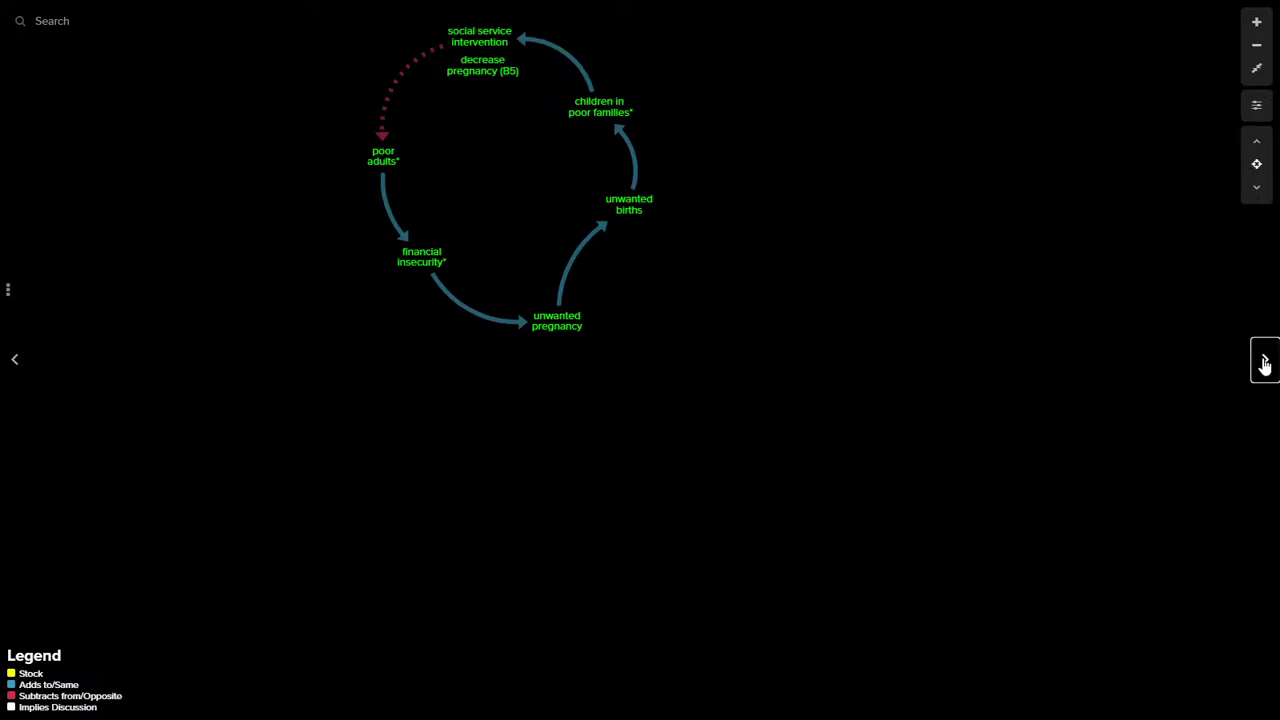
pyautogui.click(1264, 362)
pyautogui.click(1264, 362)
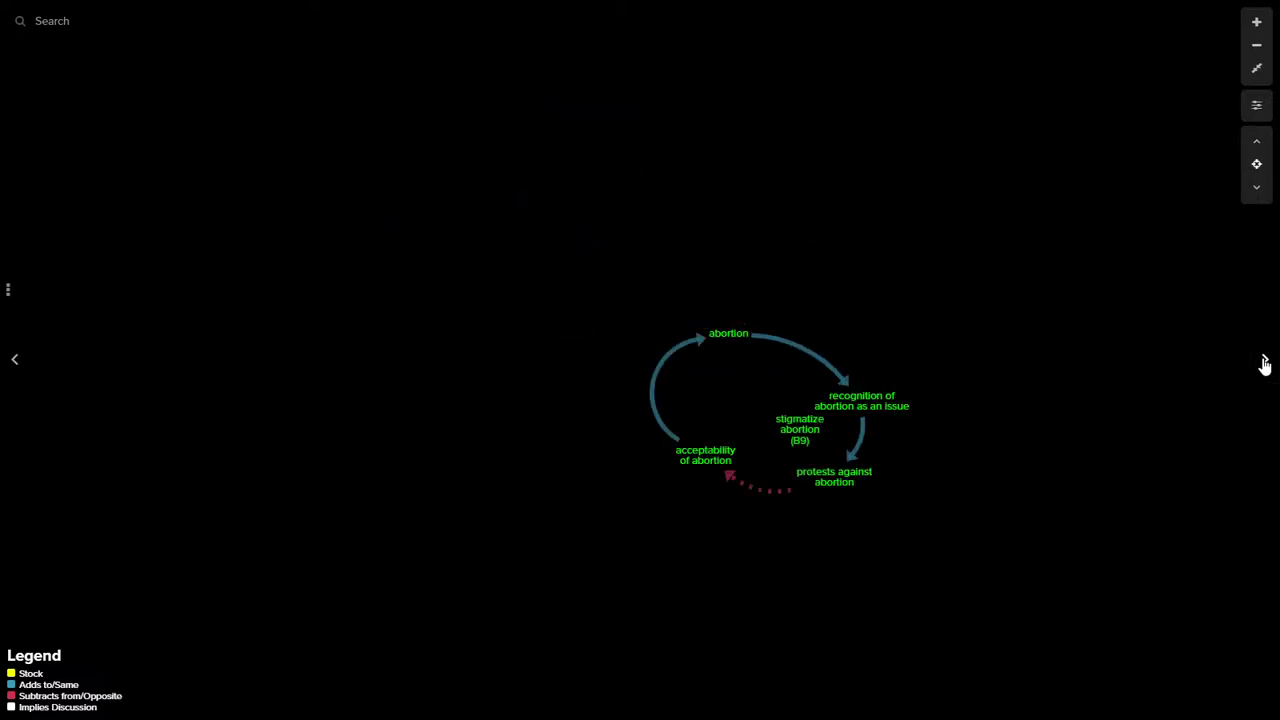
pyautogui.click(1264, 362)
pyautogui.click(1264, 362)
pyautogui.click(1264, 362)
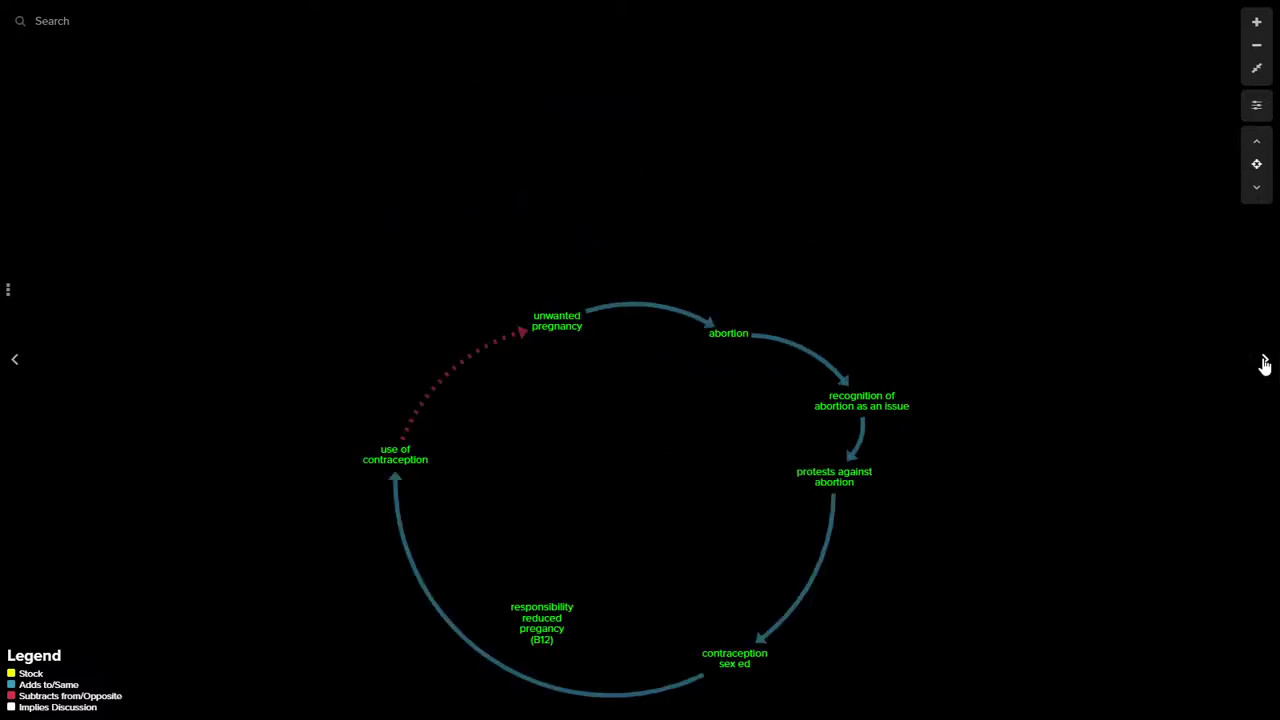
pyautogui.click(1264, 362)
pyautogui.click(1264, 362)
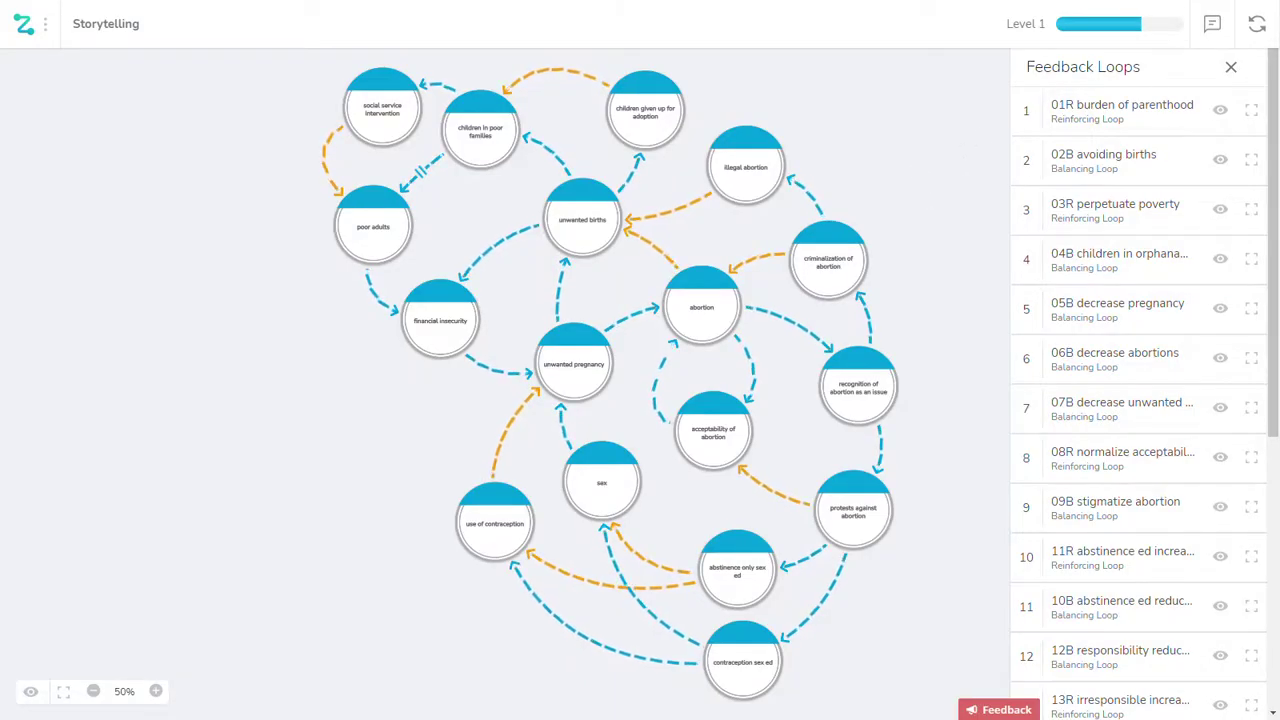
# Close the Feedback Loops list, switch to the Kumu map and select the burden of parenthood (R1) loop.
pyautogui.click(1231, 67)
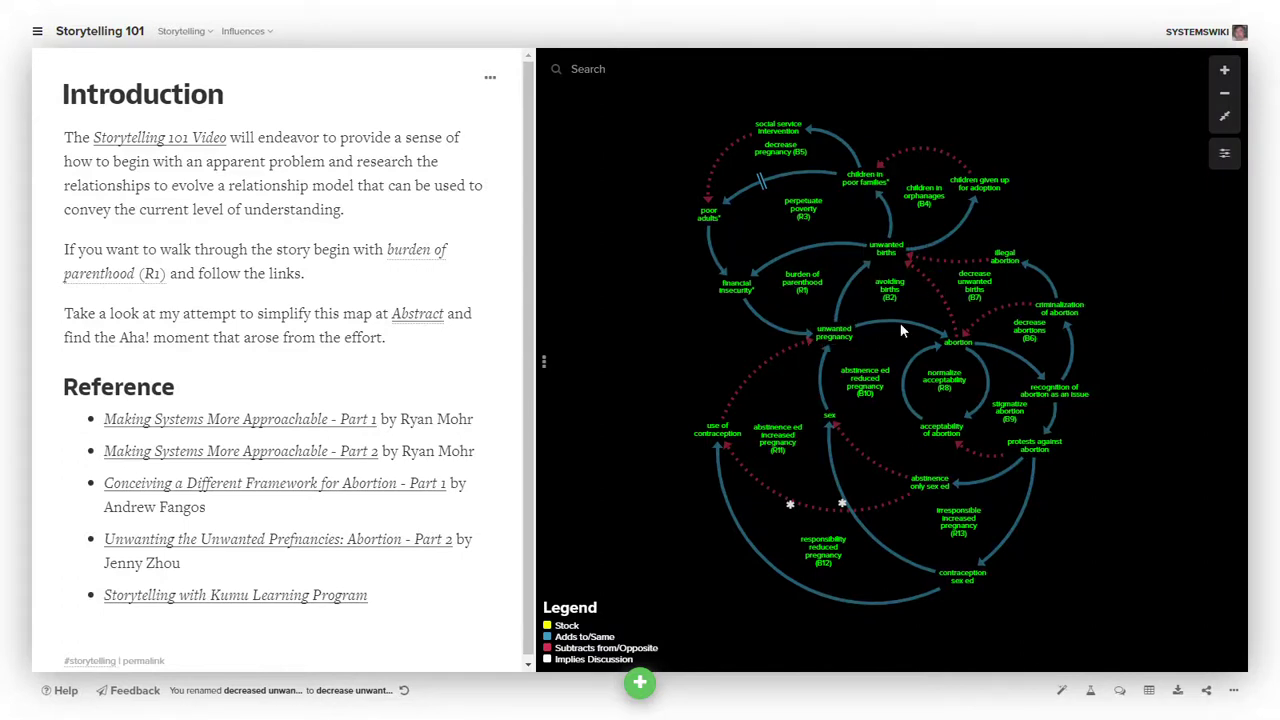
pyautogui.click(809, 287)
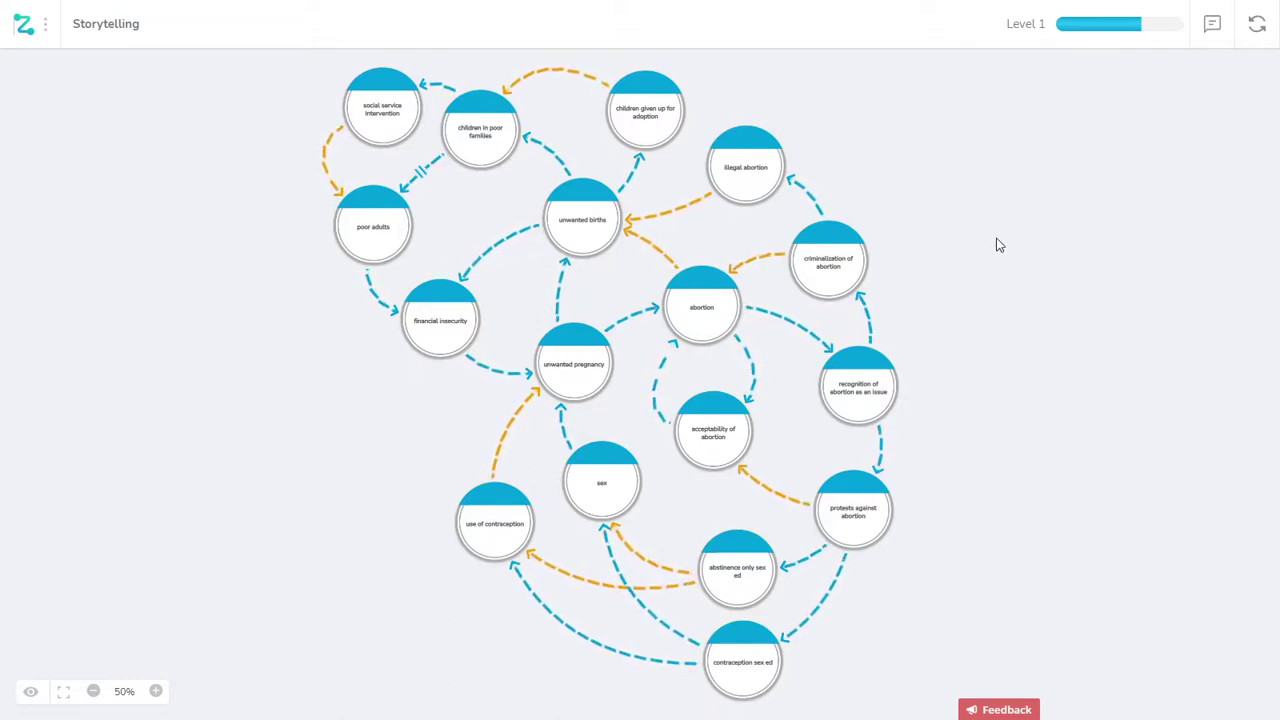
# Switch to the Storytelling diagram, isolate the 01R burden of parenthood loop, restore the full diagram and close the Feedback Loops list.
pyautogui.click(1257, 28)
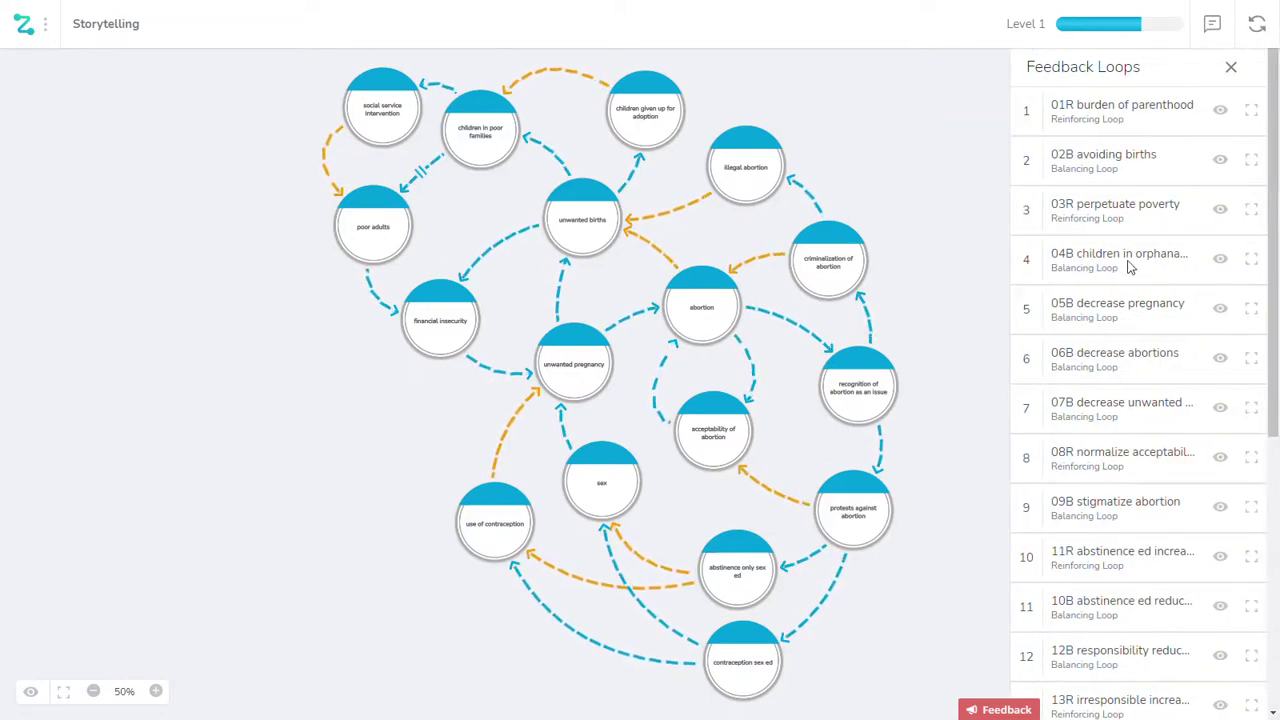
pyautogui.click(1221, 113)
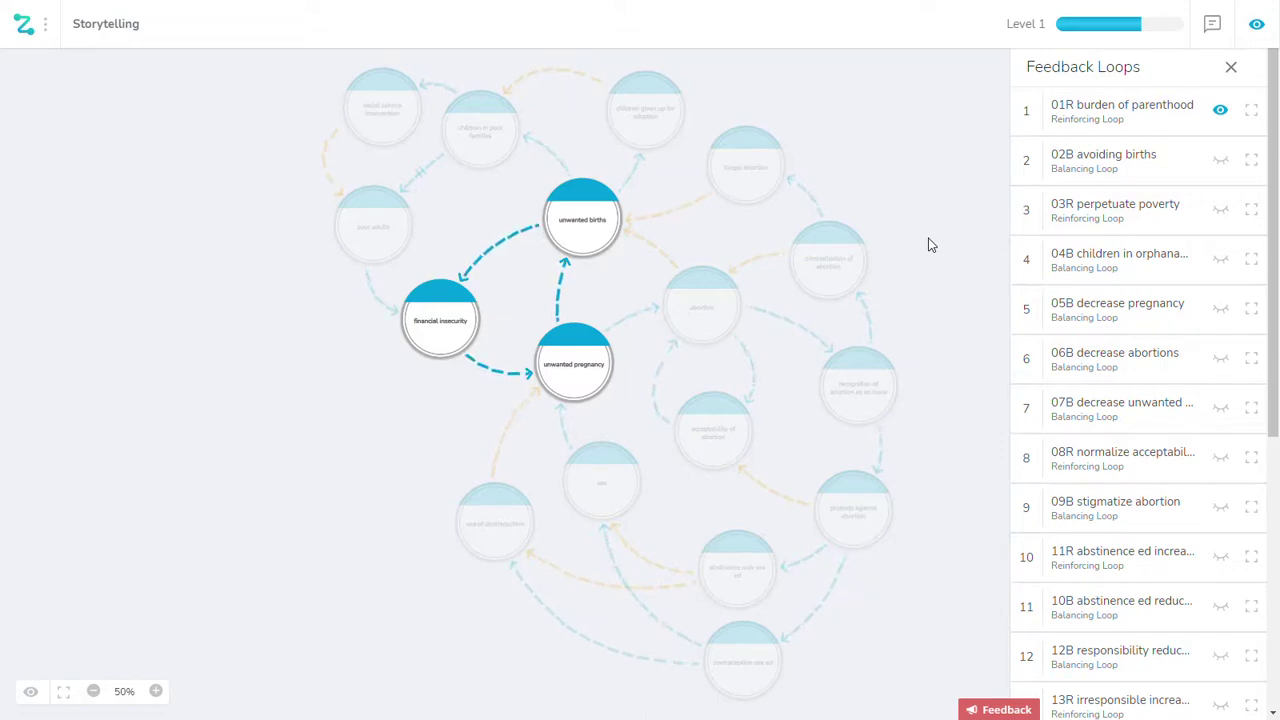
pyautogui.click(1229, 68)
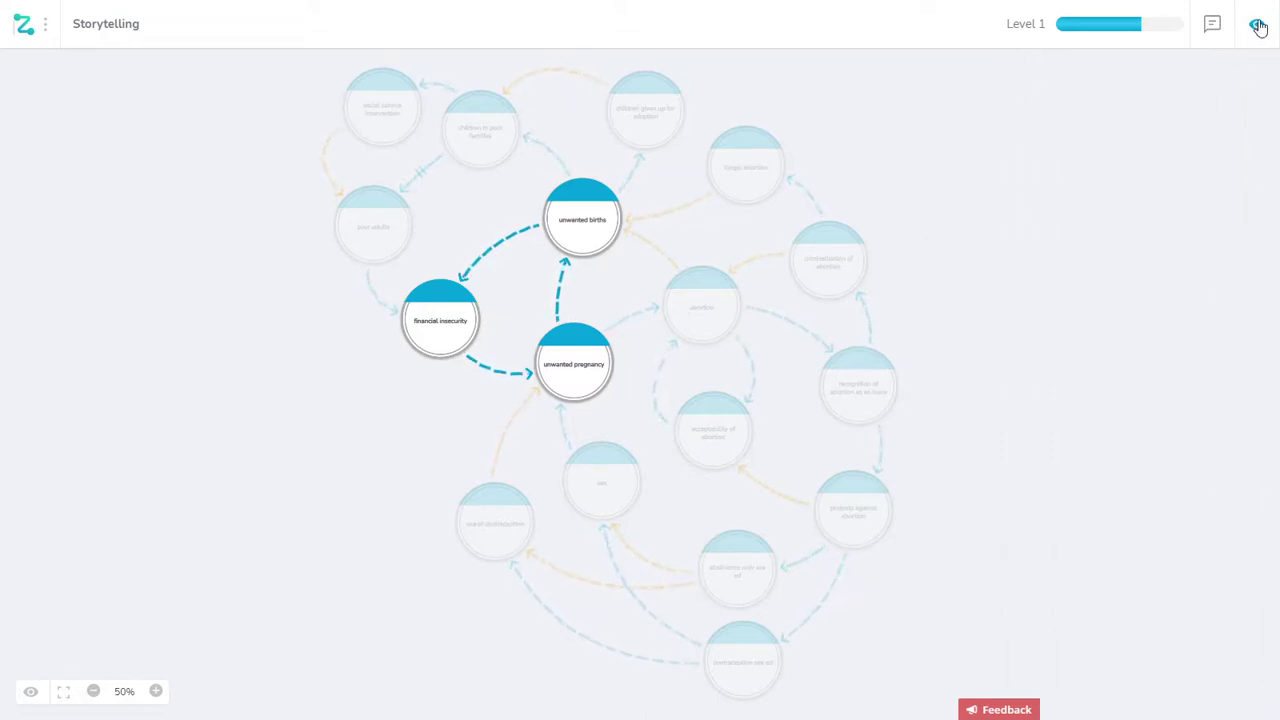
pyautogui.click(1258, 27)
pyautogui.click(1220, 110)
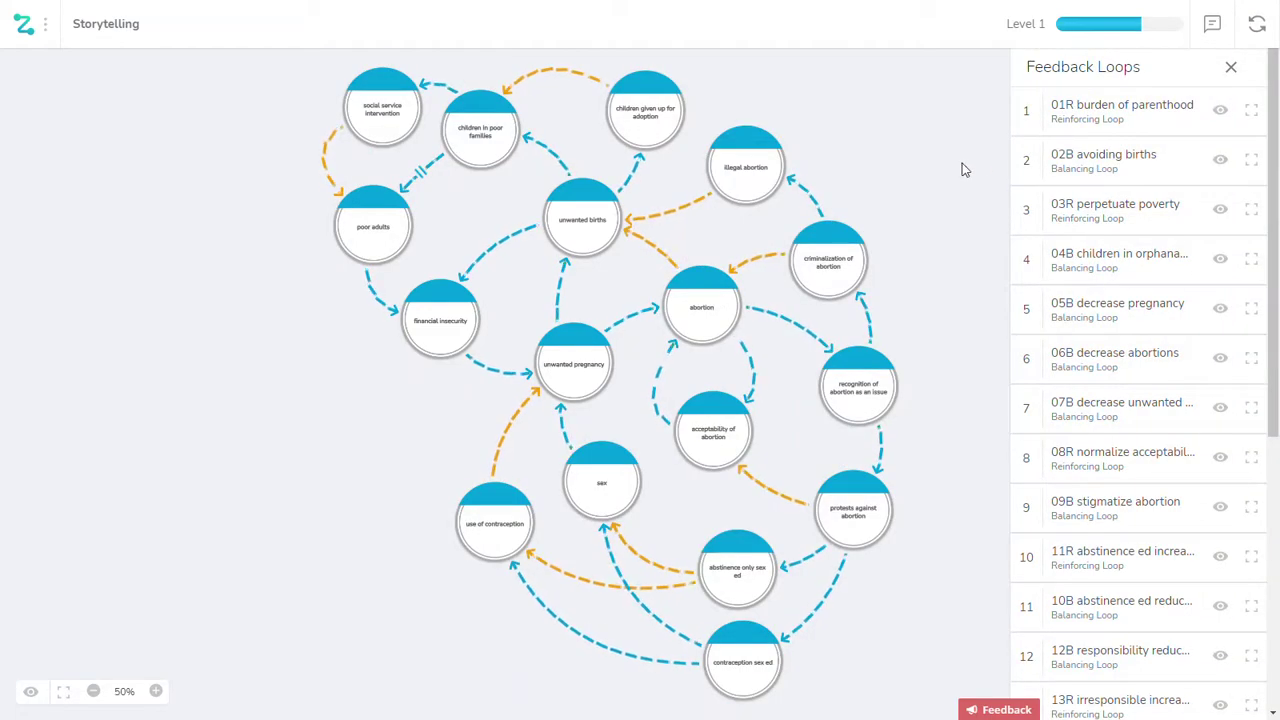
pyautogui.click(1230, 67)
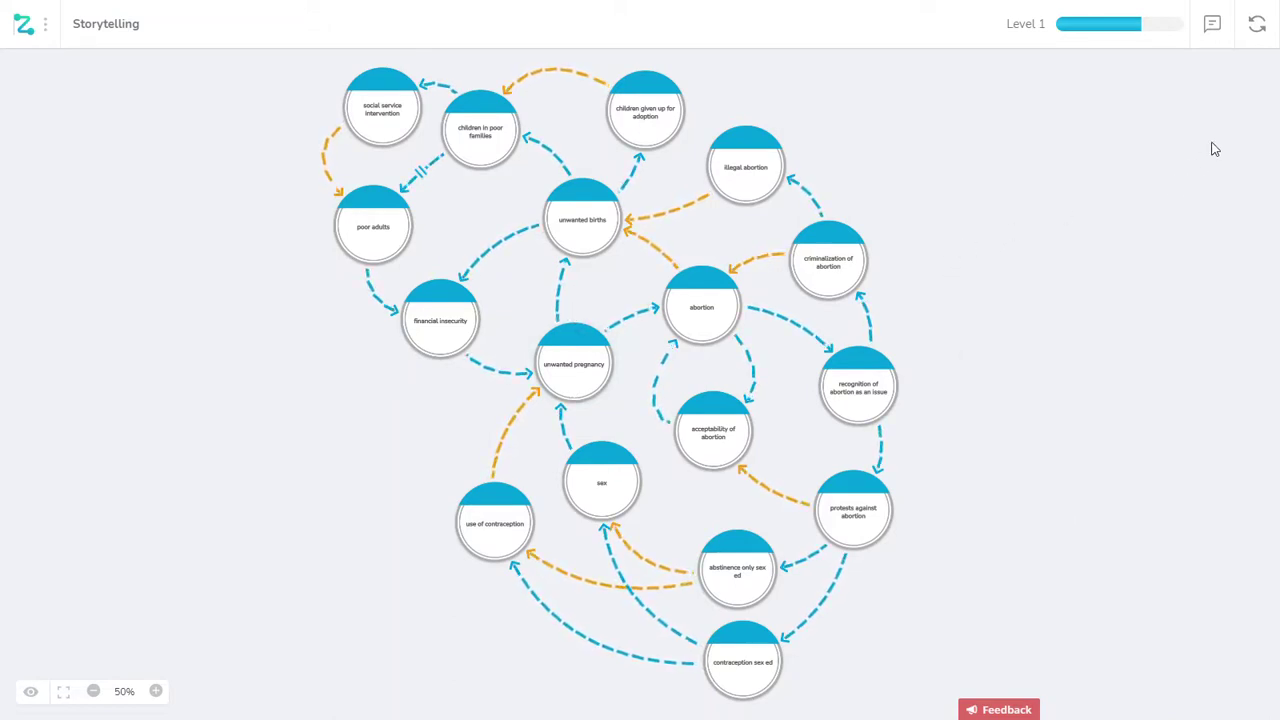
# Open the Feedback Loops list and isolate each loop in turn, from 01R burden of parenthood through the seventh loop, 07B.
pyautogui.click(1260, 28)
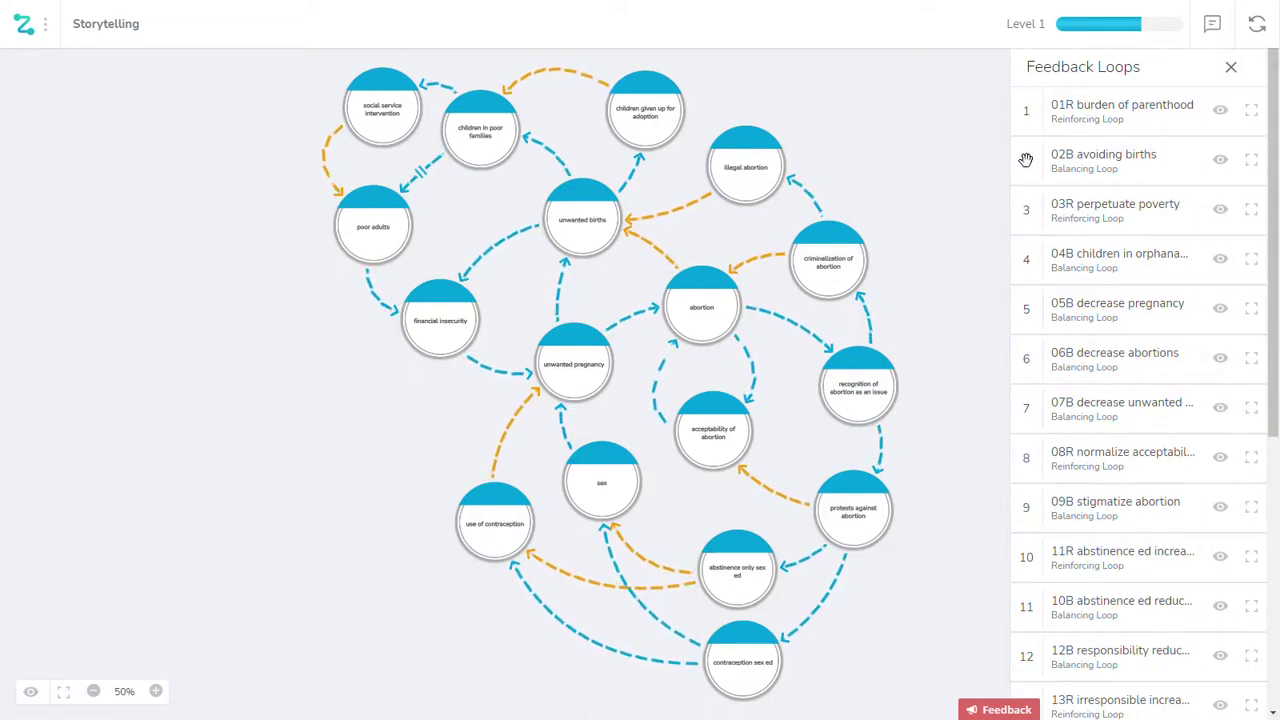
pyautogui.click(1219, 114)
pyautogui.click(1220, 161)
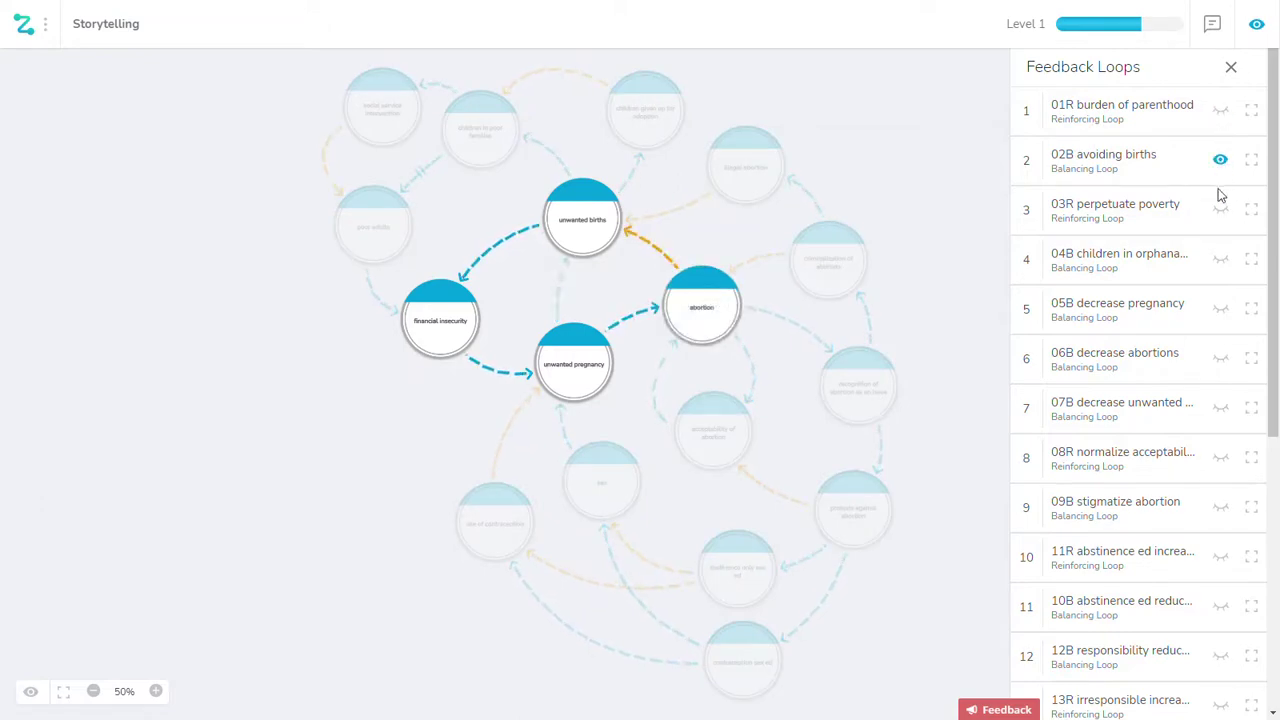
pyautogui.click(1220, 209)
pyautogui.click(1220, 261)
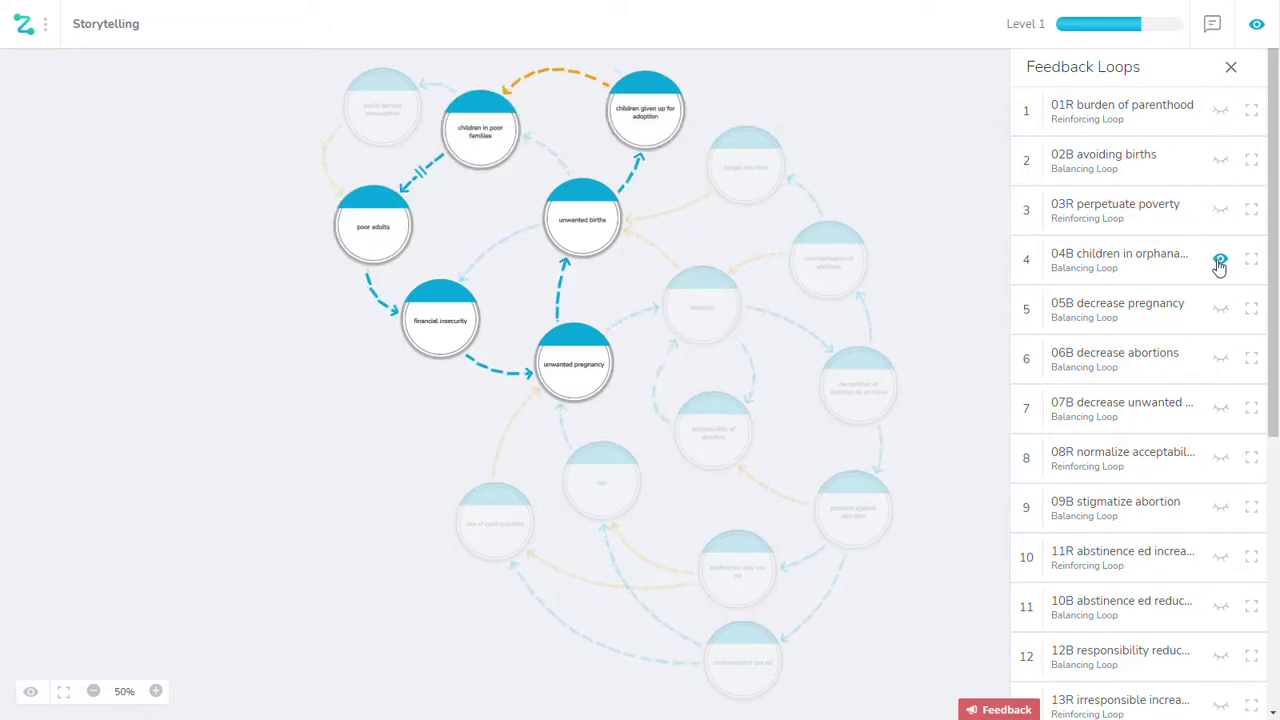
pyautogui.click(1220, 309)
pyautogui.click(1221, 359)
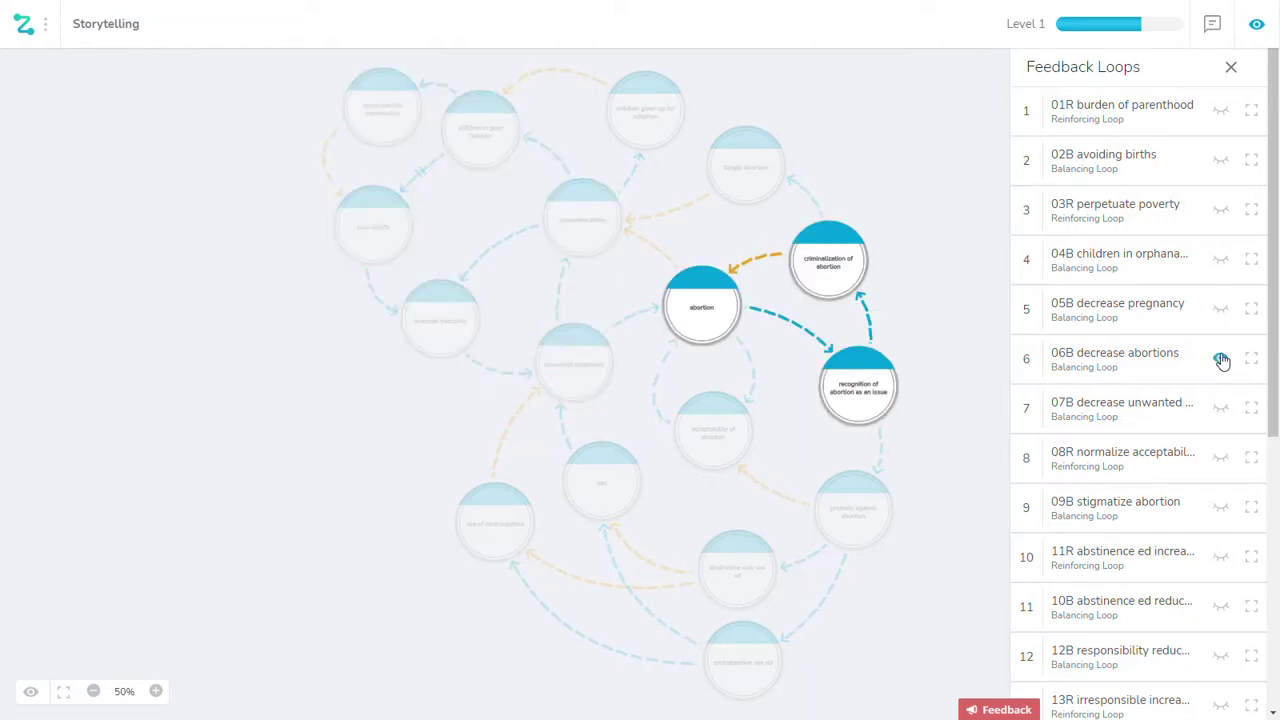
pyautogui.click(1220, 407)
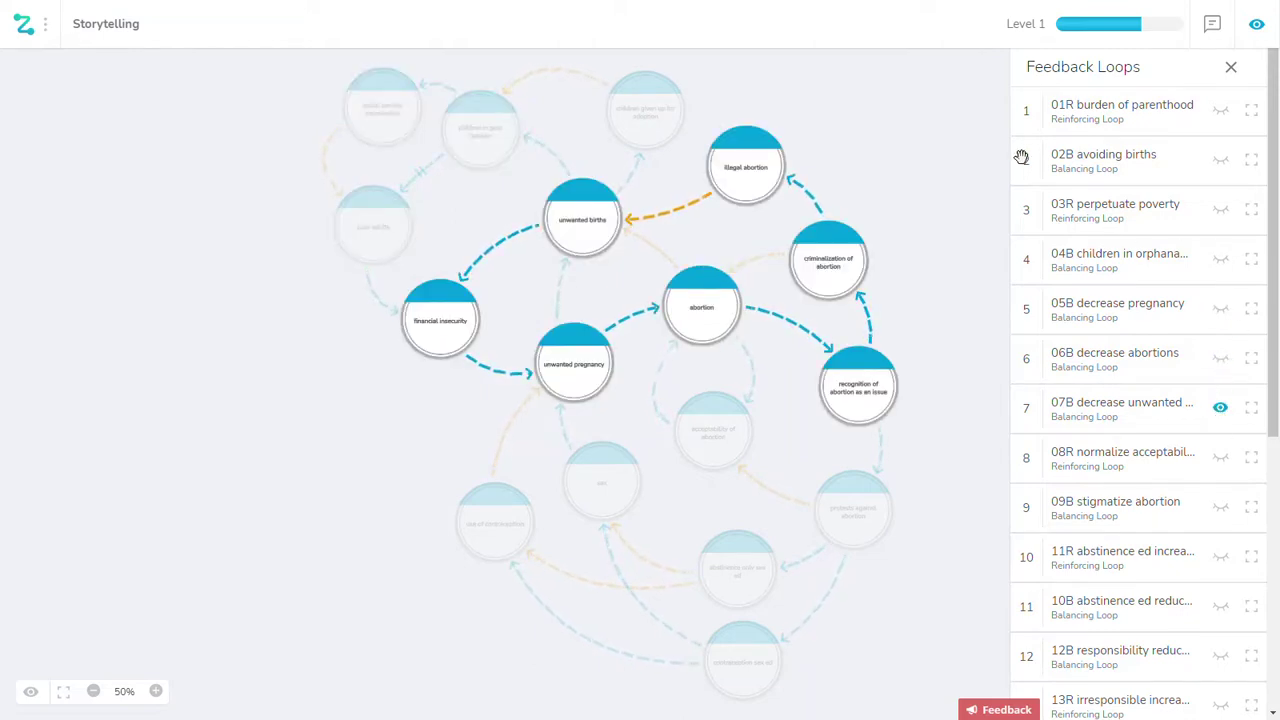
# Move loops 02B, 03R and 04B one by one above 01R burden of parenthood, and return 01R to first place.
pyautogui.moveTo(1023, 160); pyautogui.dragTo(1033, 118)
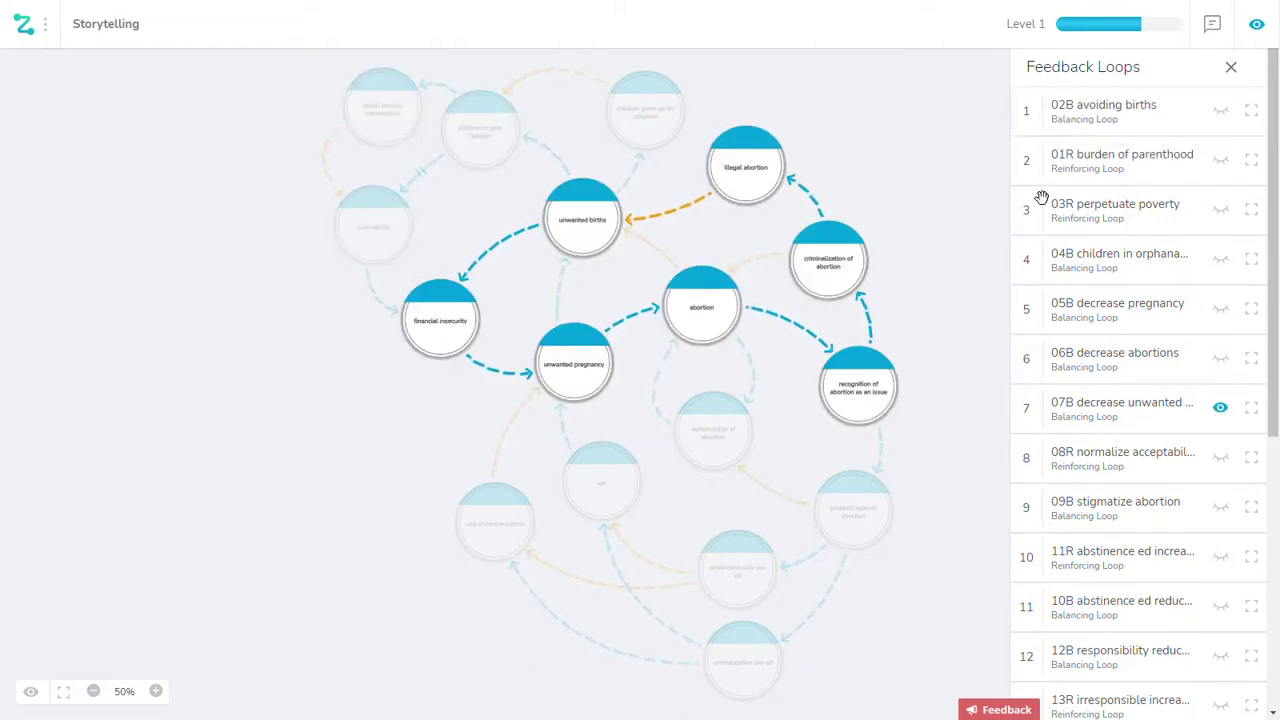
pyautogui.moveTo(1023, 209); pyautogui.dragTo(1025, 168)
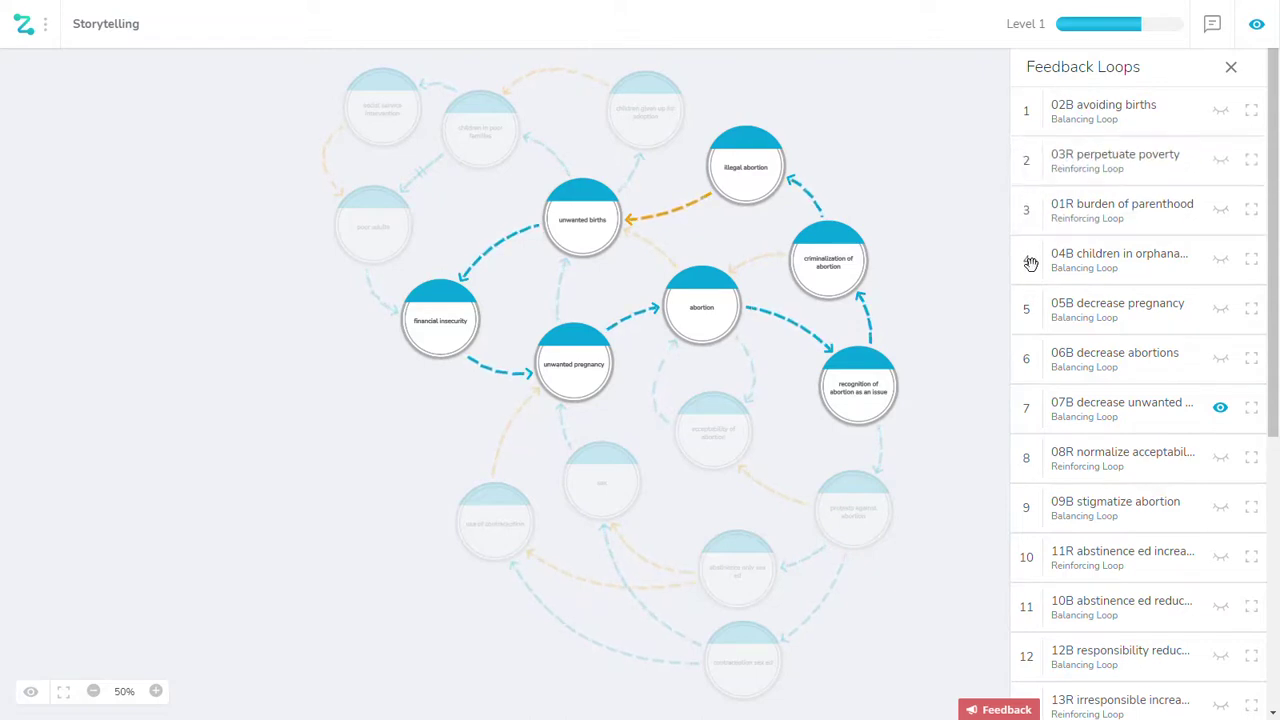
pyautogui.moveTo(1031, 263); pyautogui.dragTo(1031, 211)
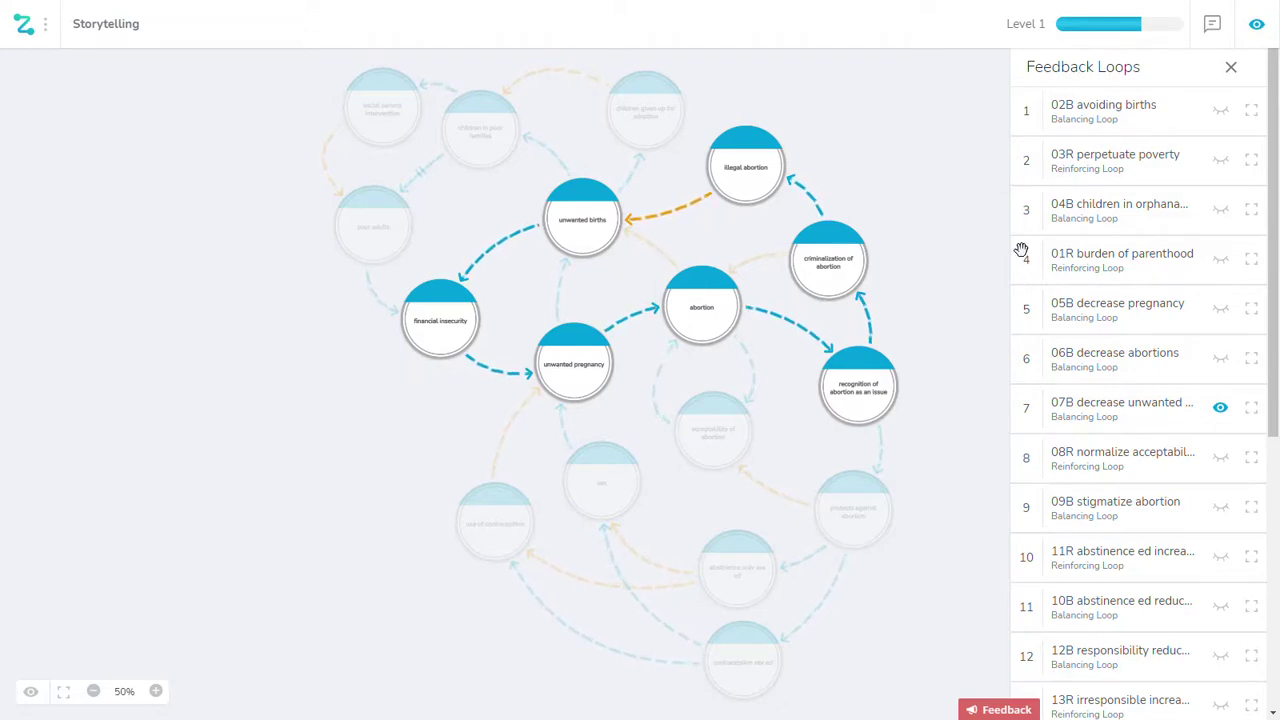
pyautogui.moveTo(1023, 262); pyautogui.dragTo(1021, 140)
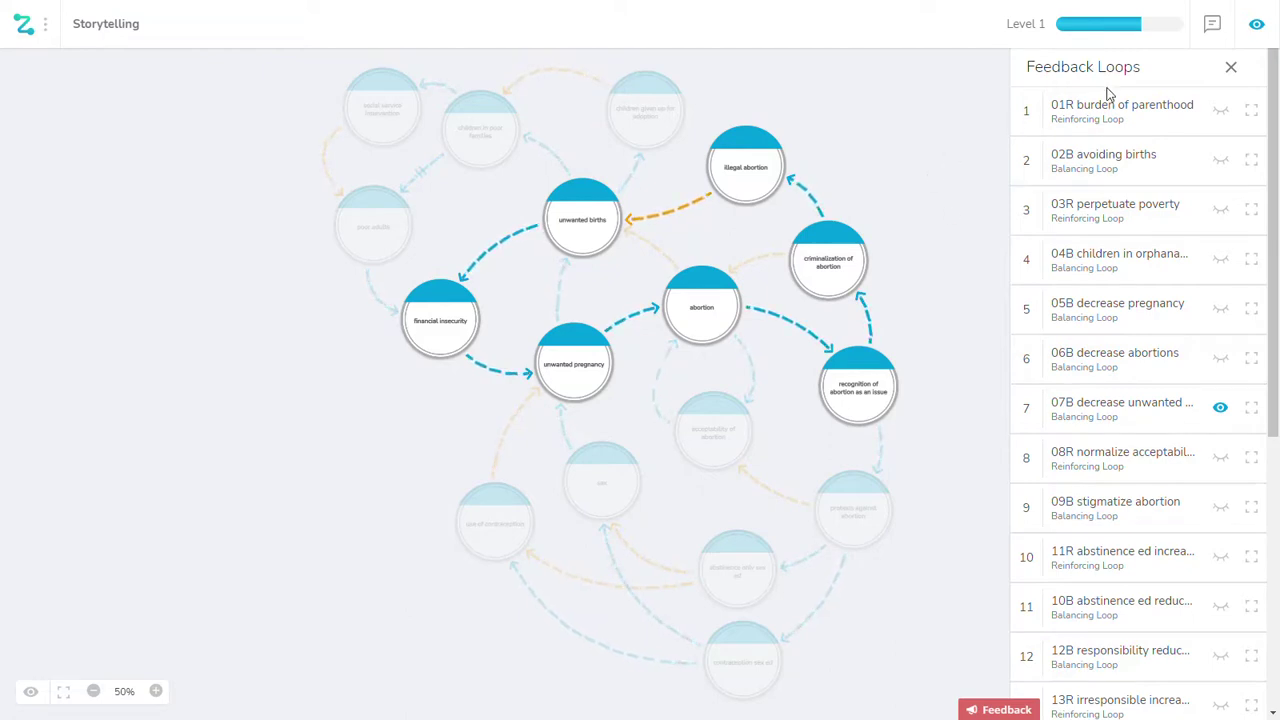
# Stop isolating loop 07B, isolate the 01R burden of parenthood loop and zoom the diagram to fit it.
pyautogui.click(1221, 408)
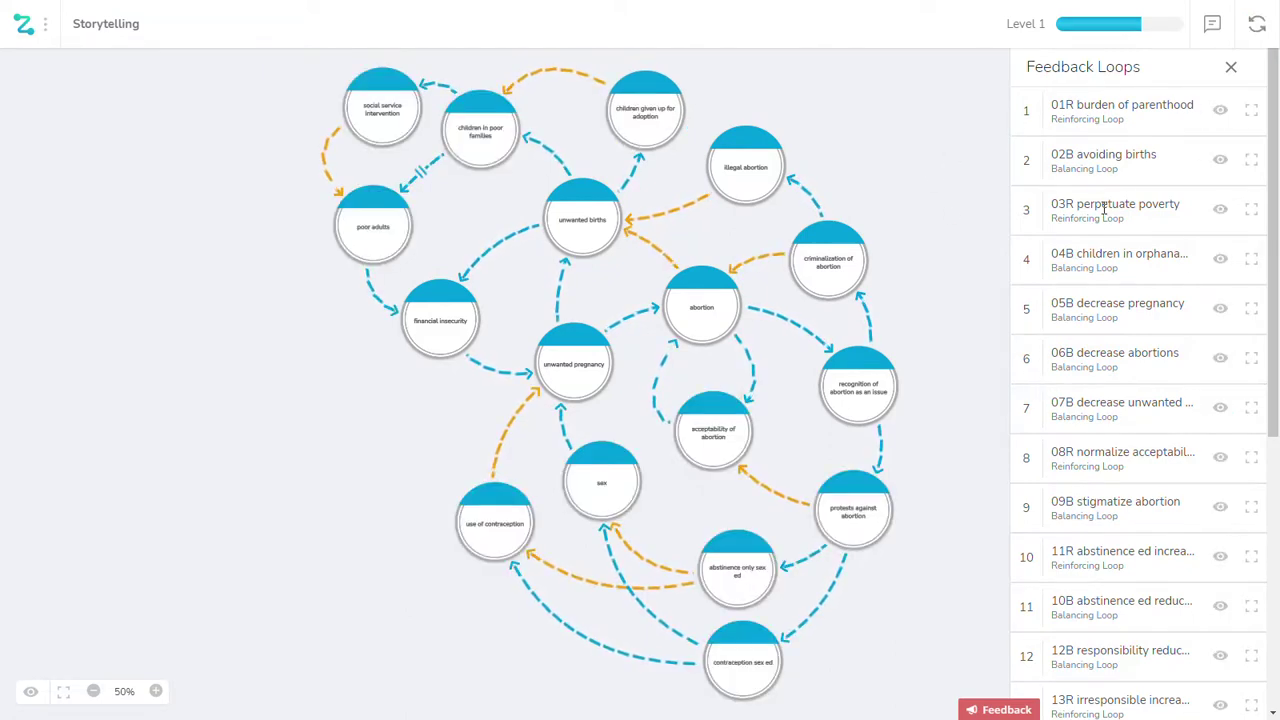
pyautogui.click(1220, 111)
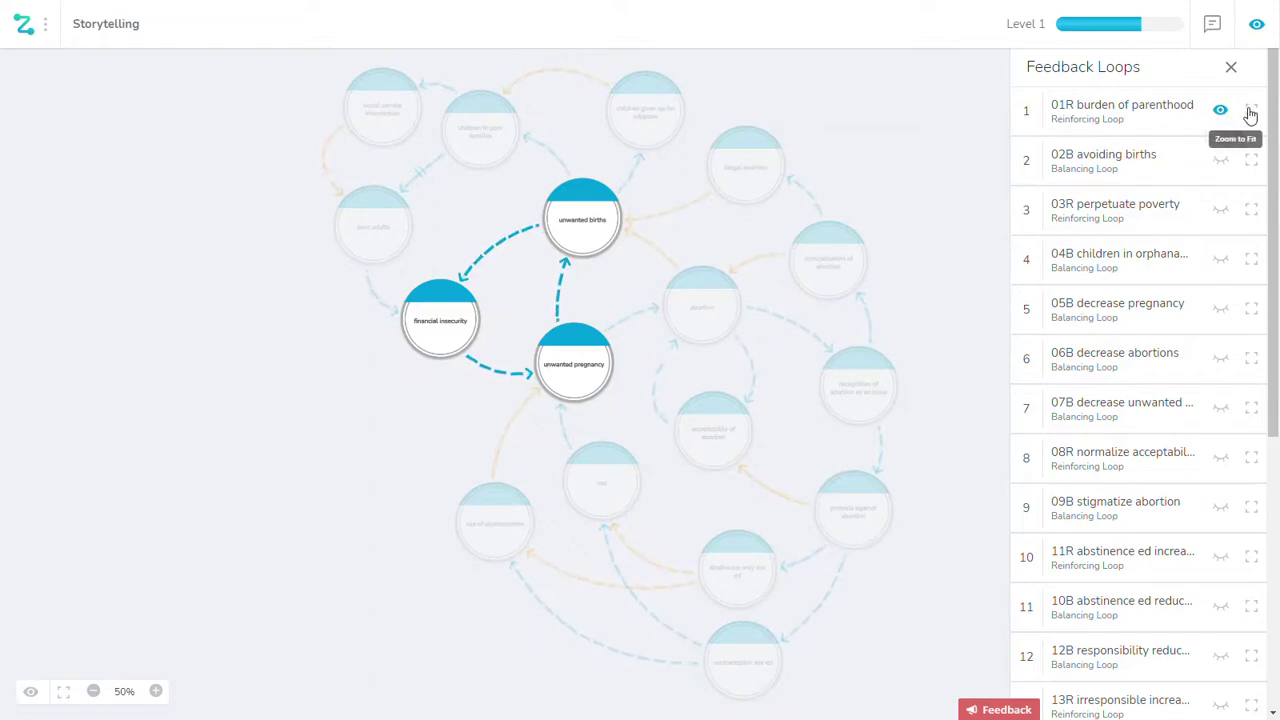
pyautogui.click(1250, 114)
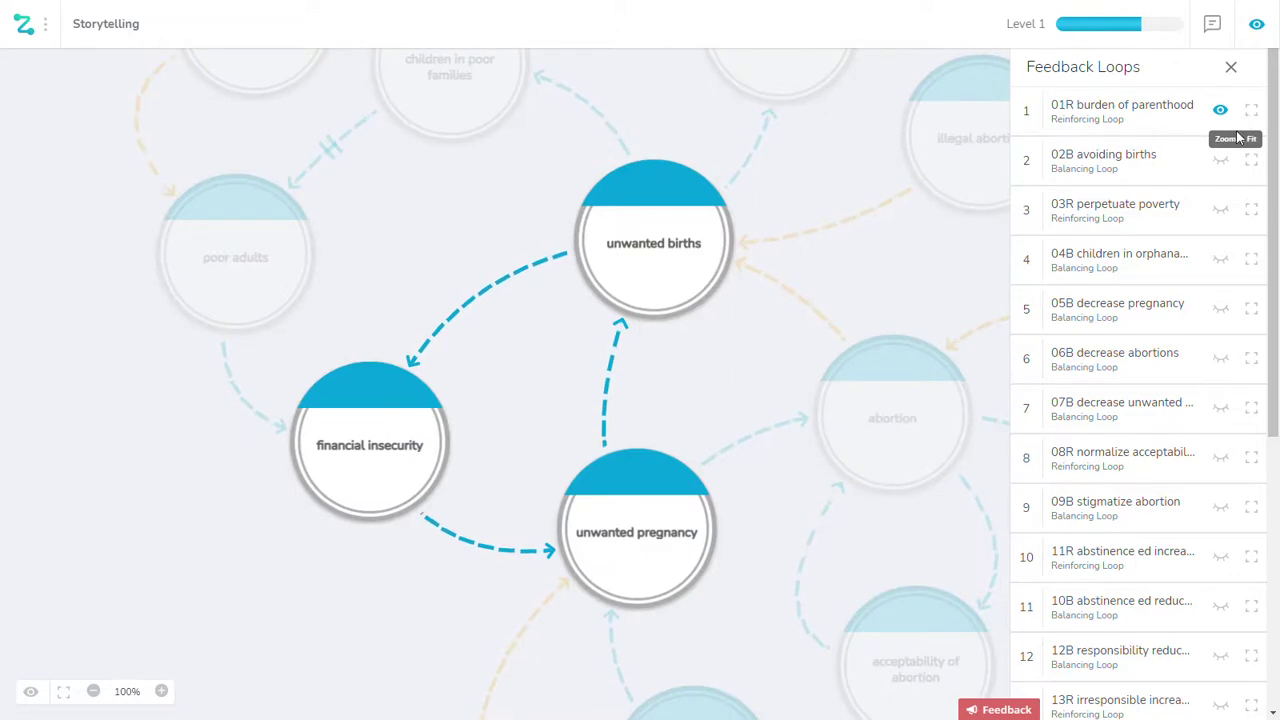
# Isolate the 02B avoiding births loop, and isolate the 03R perpetuate poverty loop and zoom to fit it.
pyautogui.click(1220, 162)
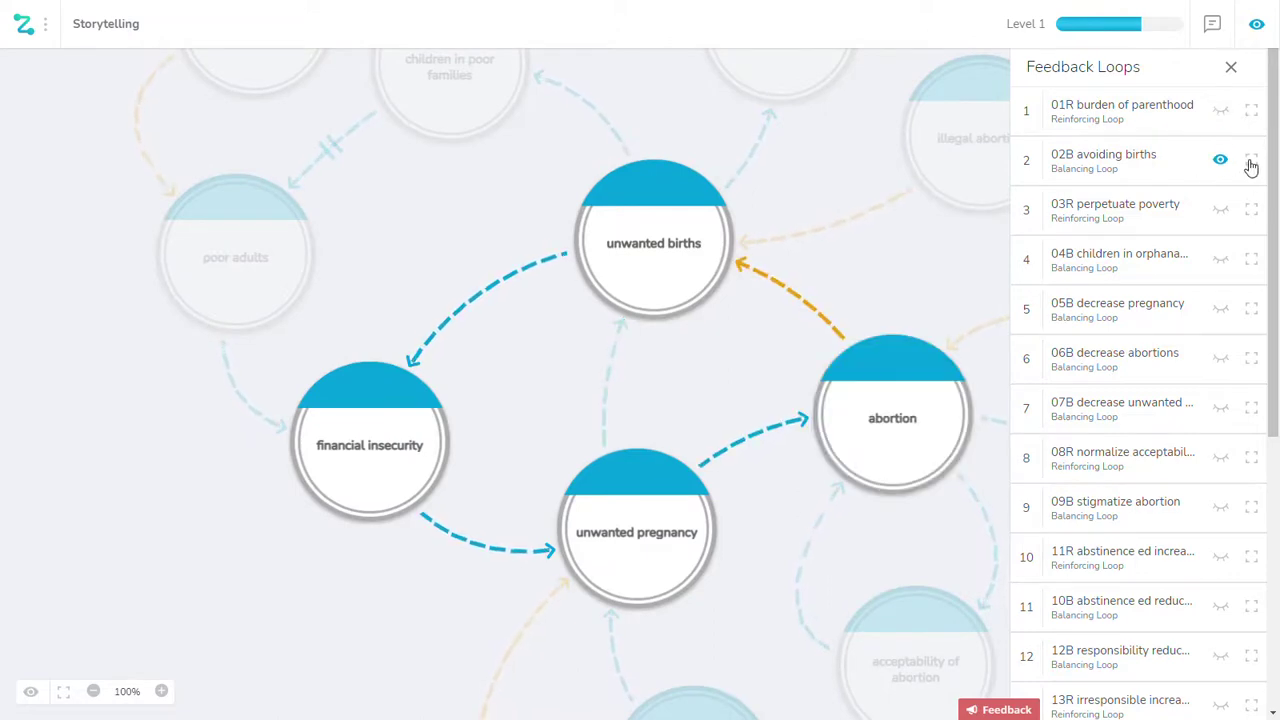
pyautogui.click(1220, 209)
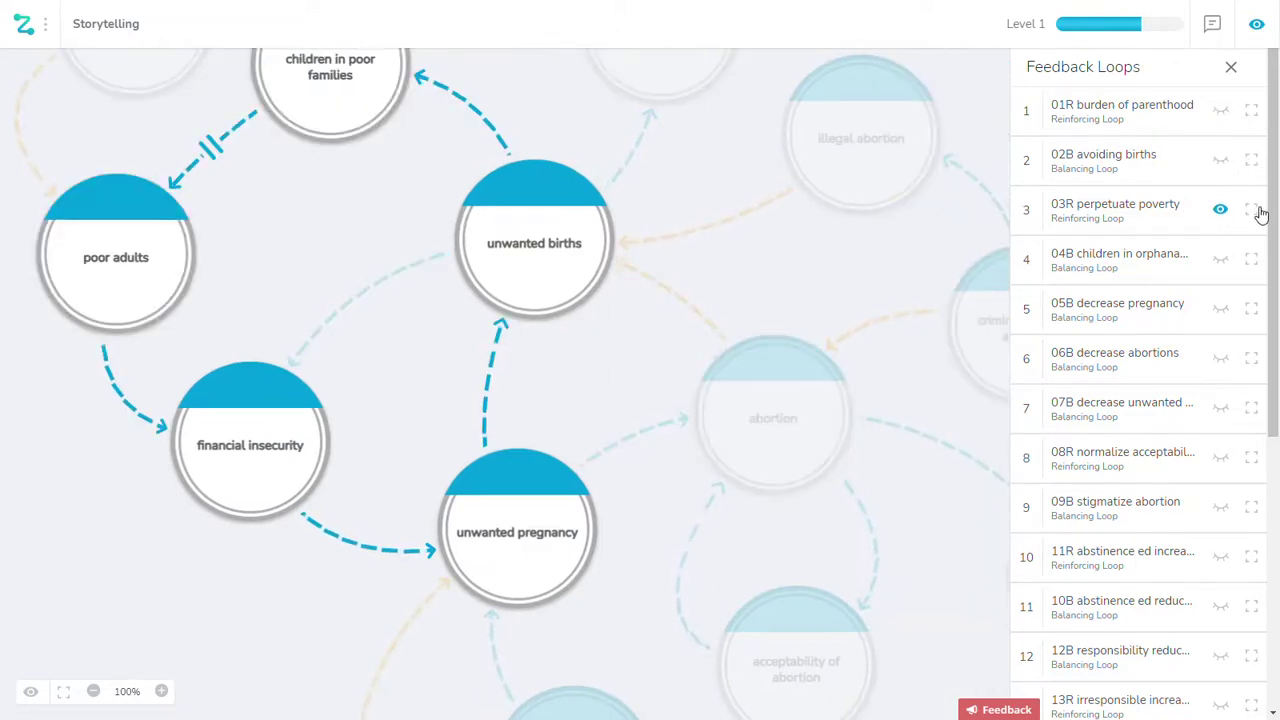
pyautogui.click(1252, 212)
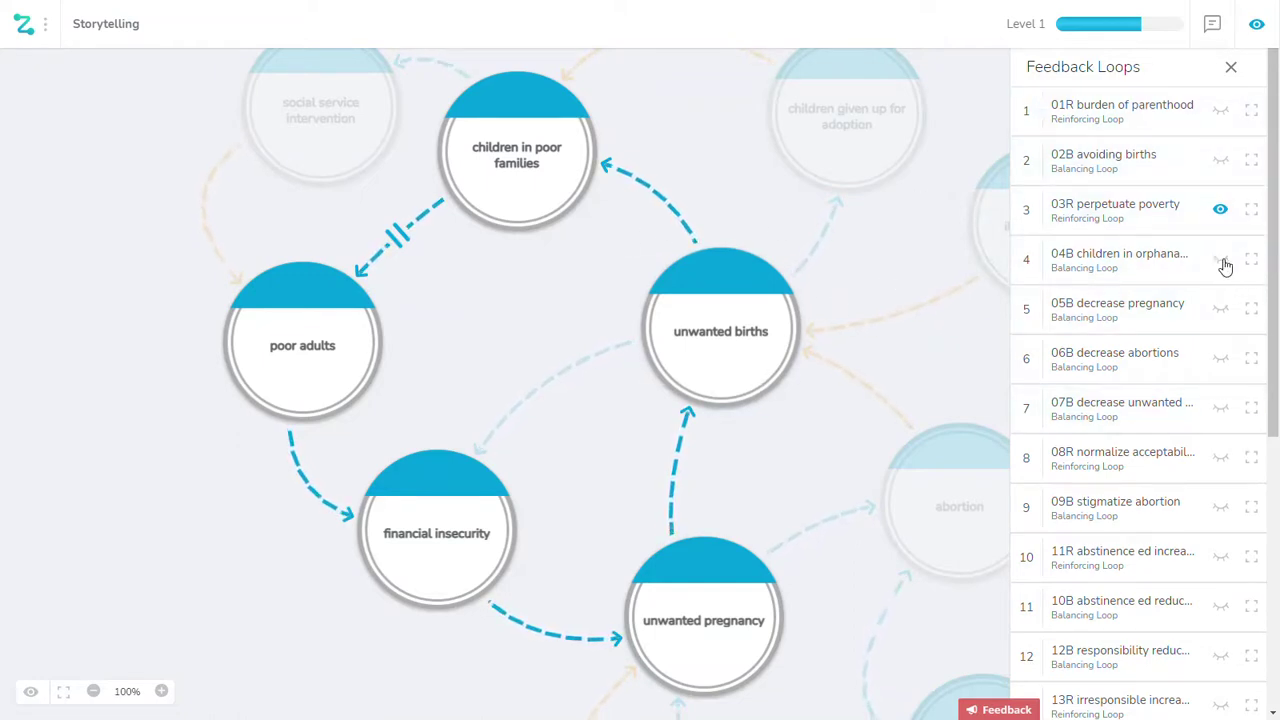
# Isolate loop 04B and the 05B decrease pregnancy loop in turn, and restore the full diagram.
pyautogui.click(1220, 260)
pyautogui.click(1220, 210)
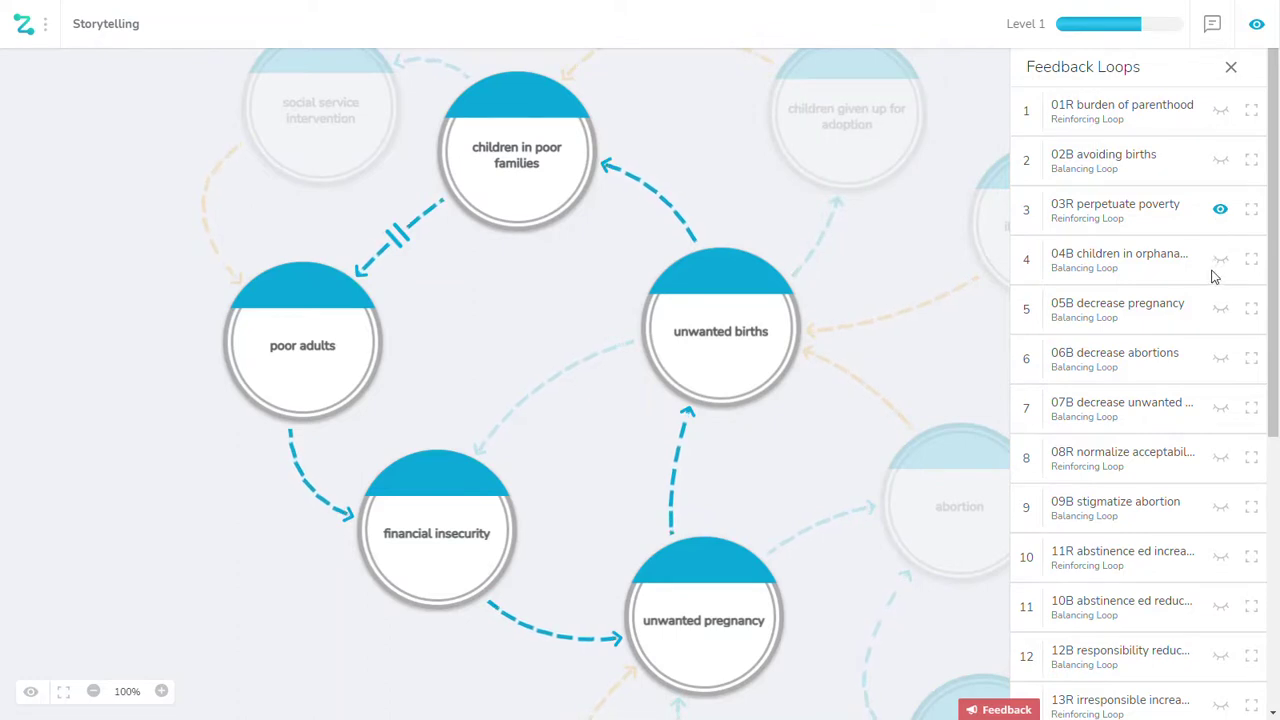
pyautogui.click(1220, 260)
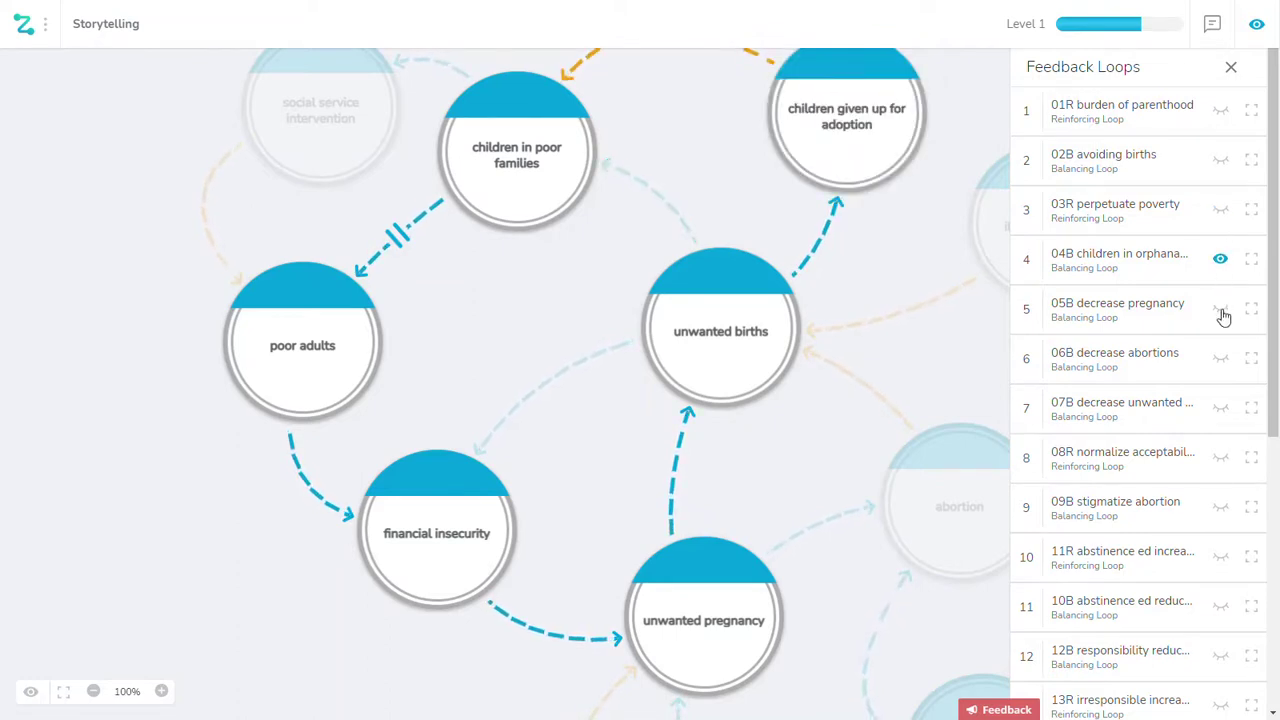
pyautogui.click(1221, 310)
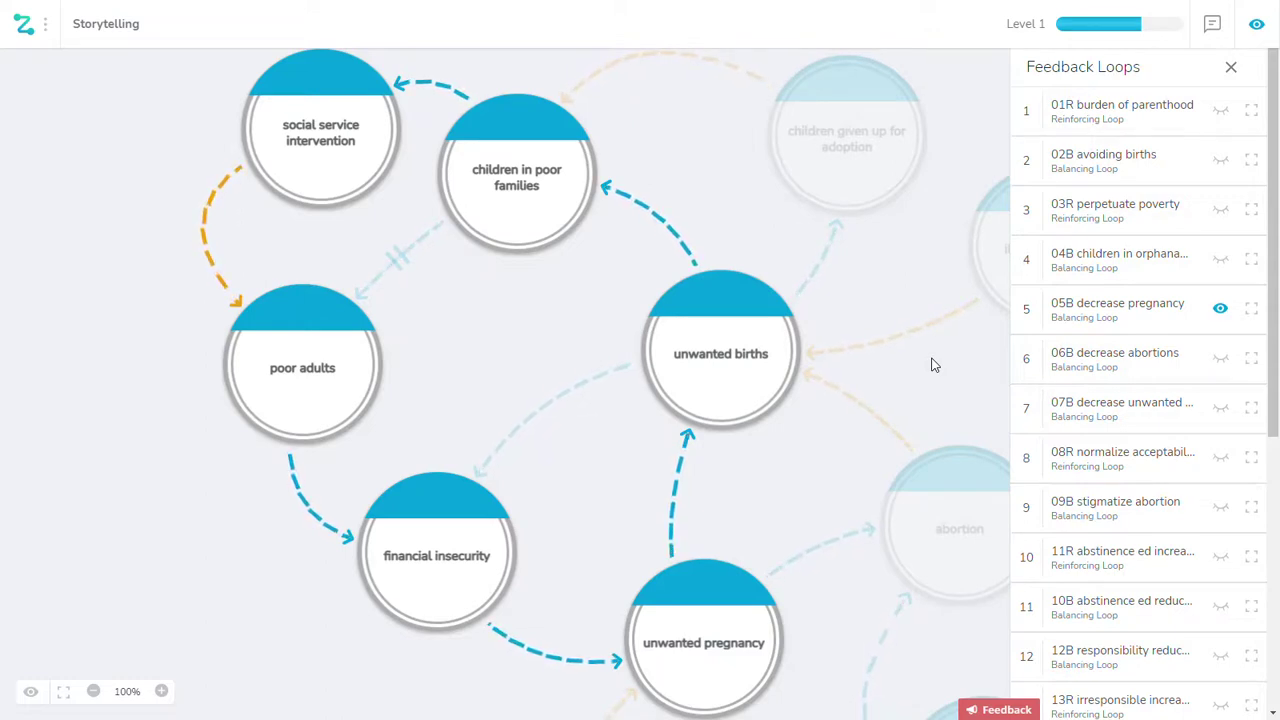
pyautogui.click(1220, 310)
# Isolate the unnamed reinforcing loops Loop L and Loop M in turn from the end of the Feedback Loops list.
pyautogui.moveTo(1273, 330); pyautogui.dragTo(1276, 652)
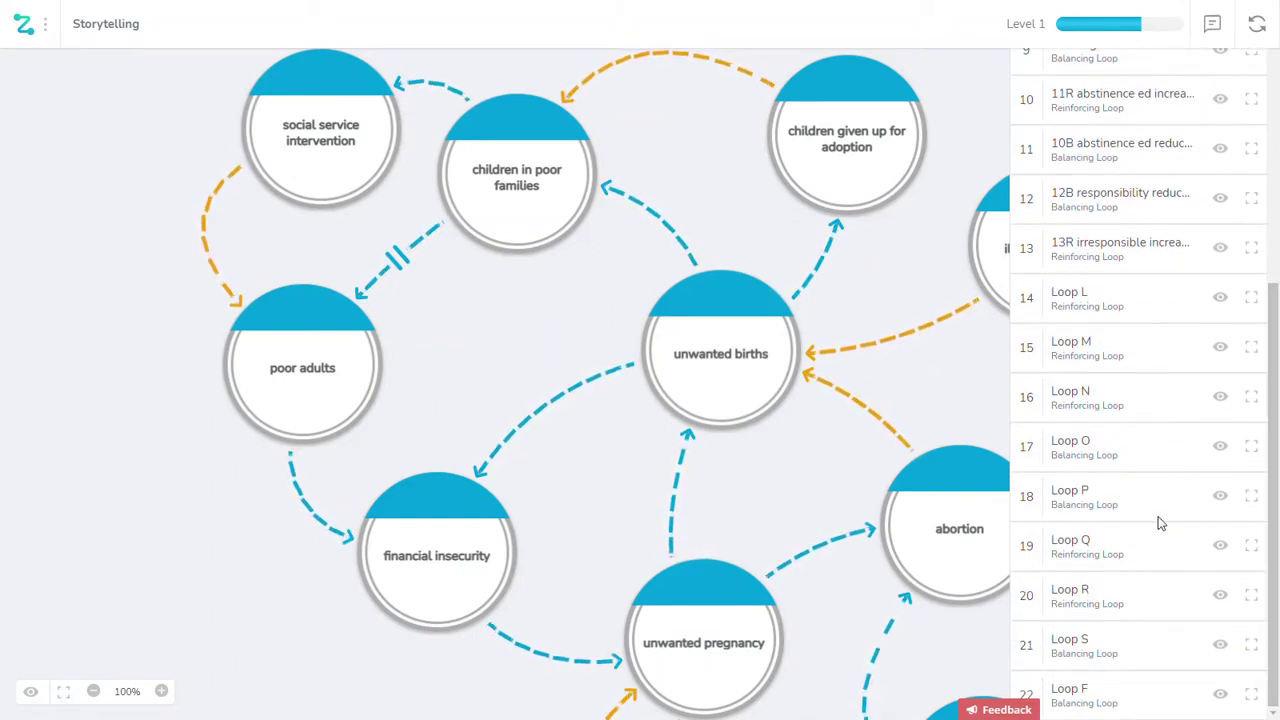
pyautogui.click(1220, 299)
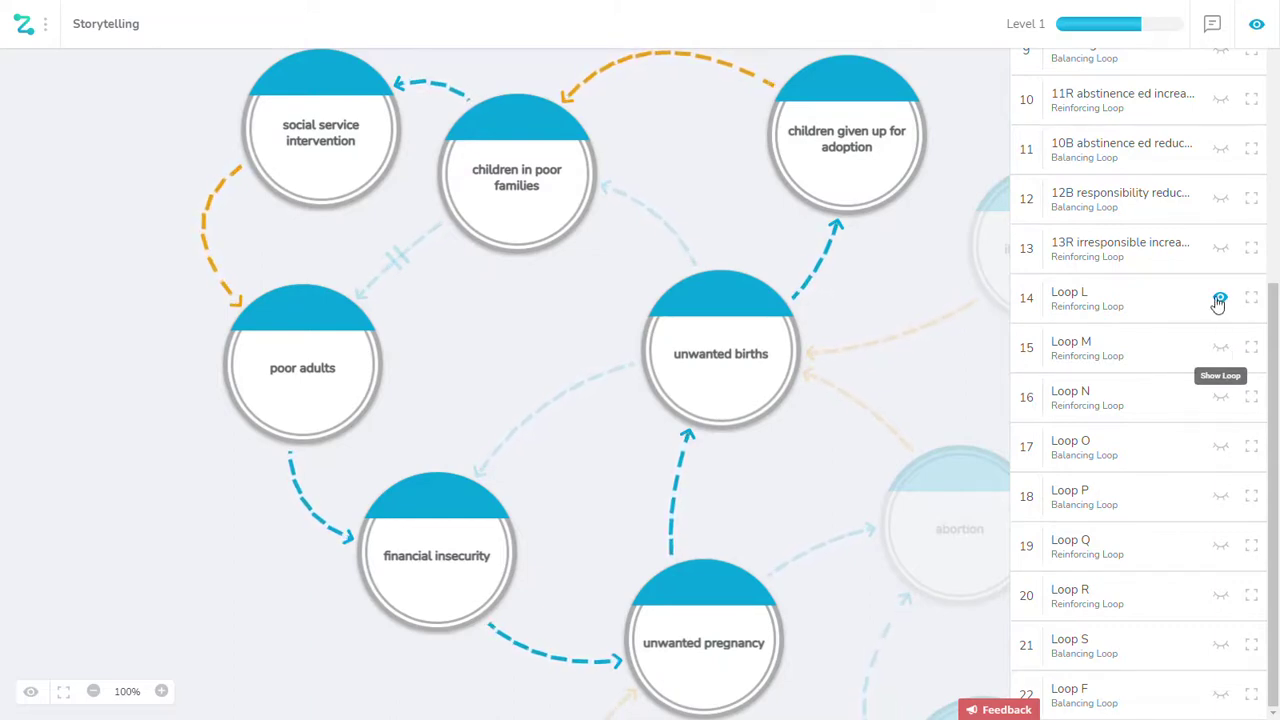
pyautogui.click(1219, 297)
pyautogui.click(1222, 349)
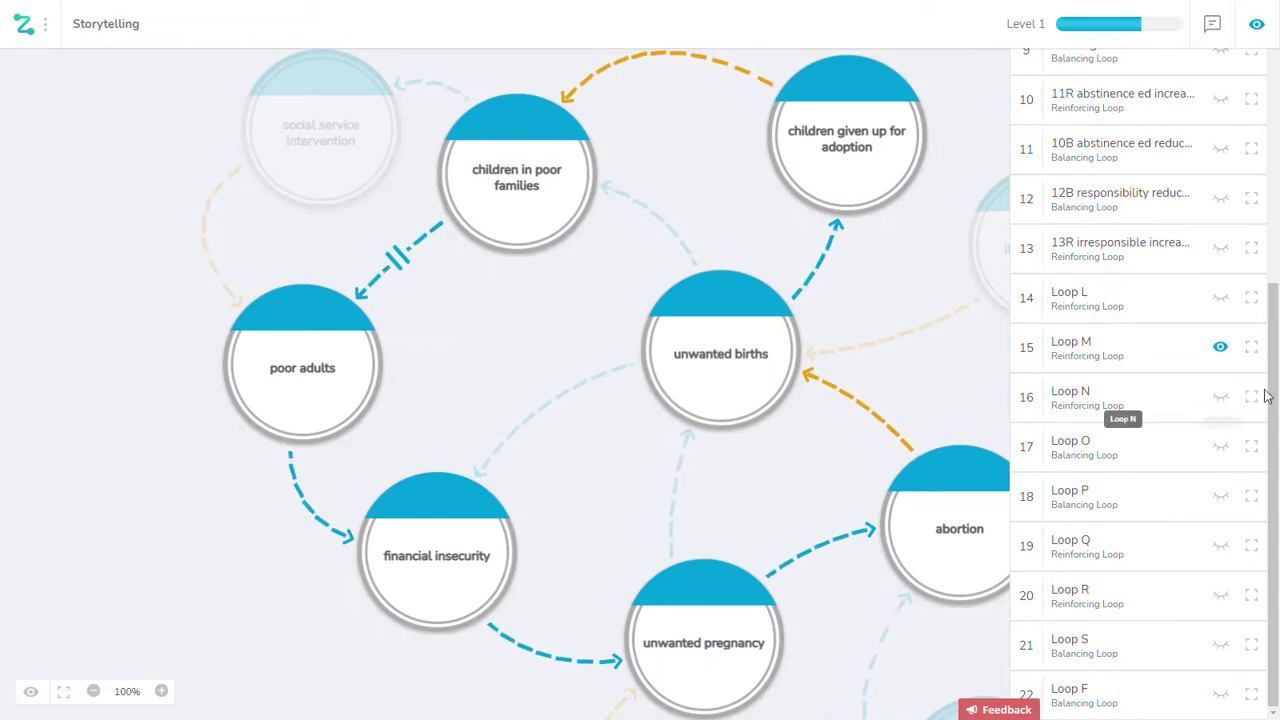
# Isolate Loop O and Loop Q in turn, zooming the diagram to fit each, and restore all loops.
pyautogui.click(1220, 446)
pyautogui.click(1252, 447)
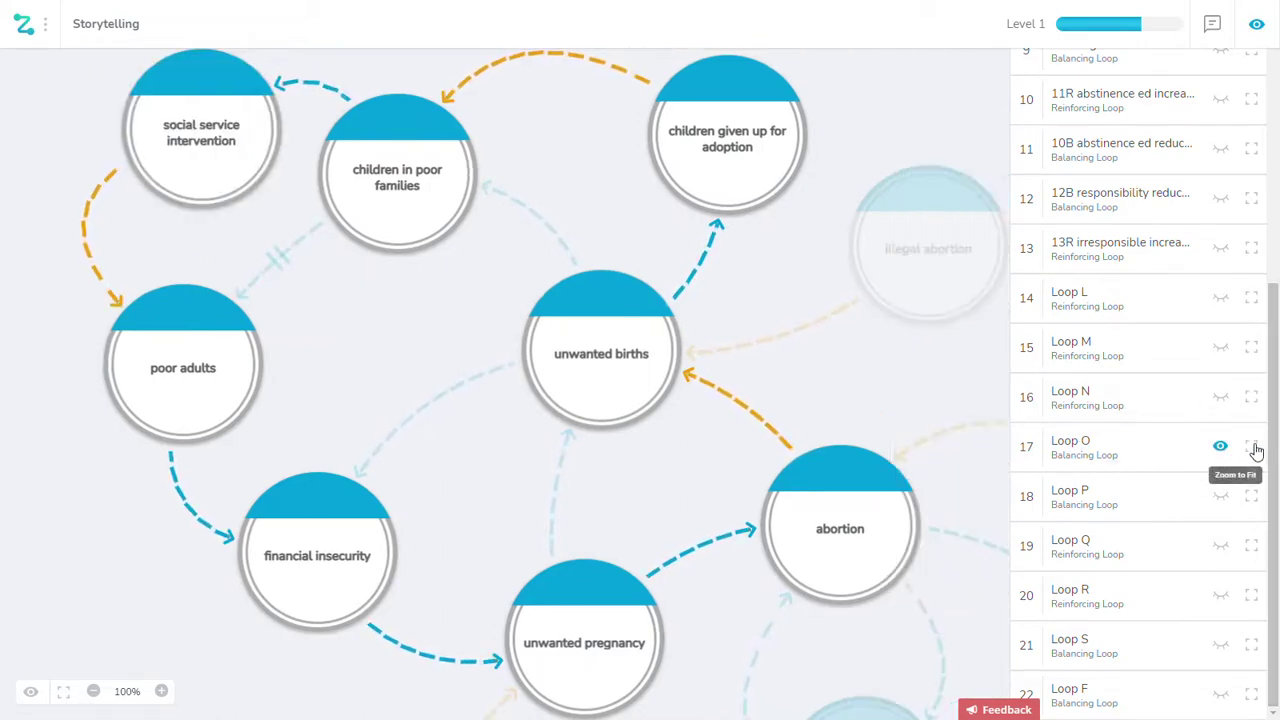
pyautogui.click(1220, 546)
pyautogui.click(1250, 546)
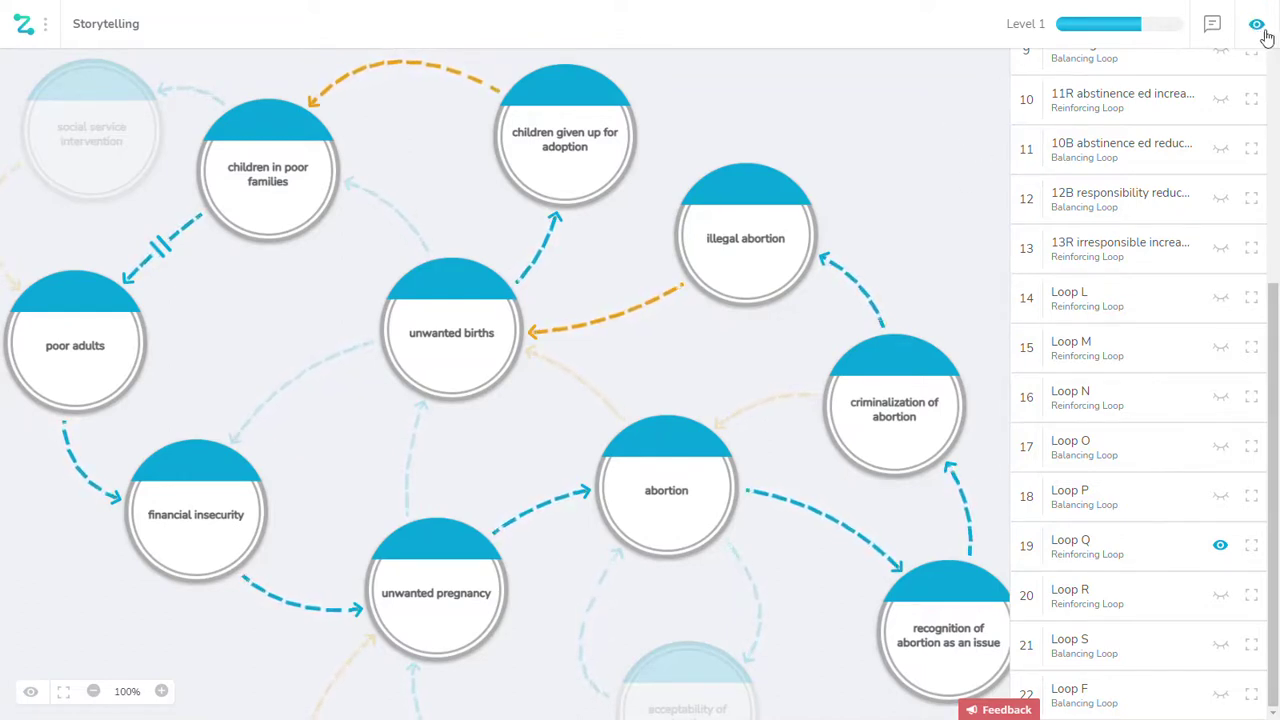
pyautogui.click(1220, 545)
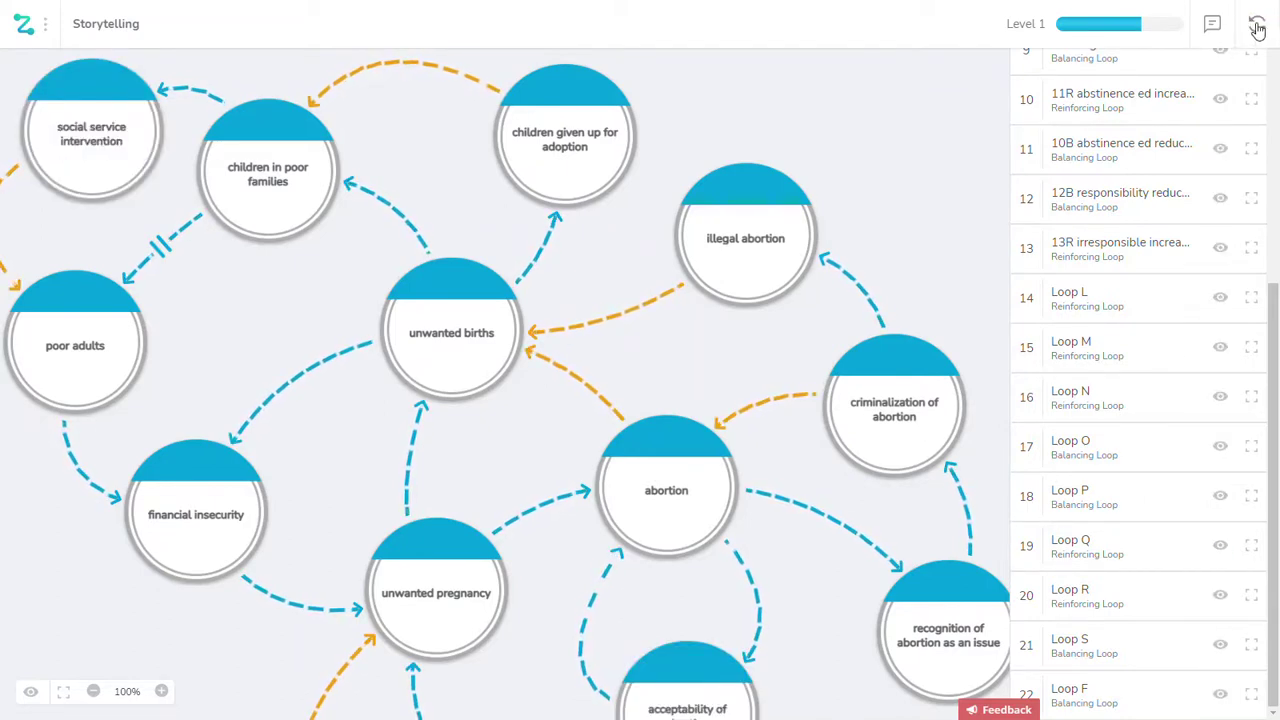